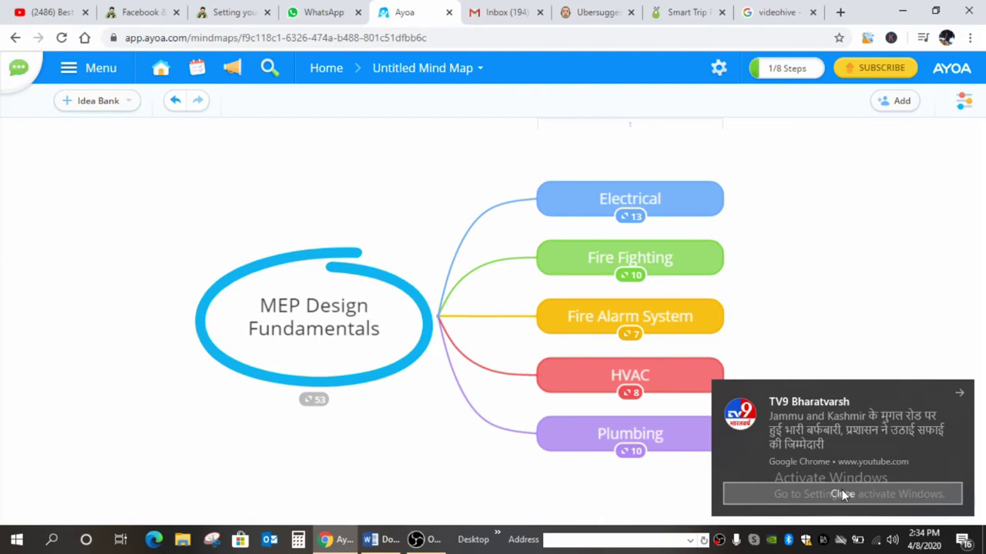
Close the Chrome news notification in the map's bottom-right corner
left_click(842, 493)
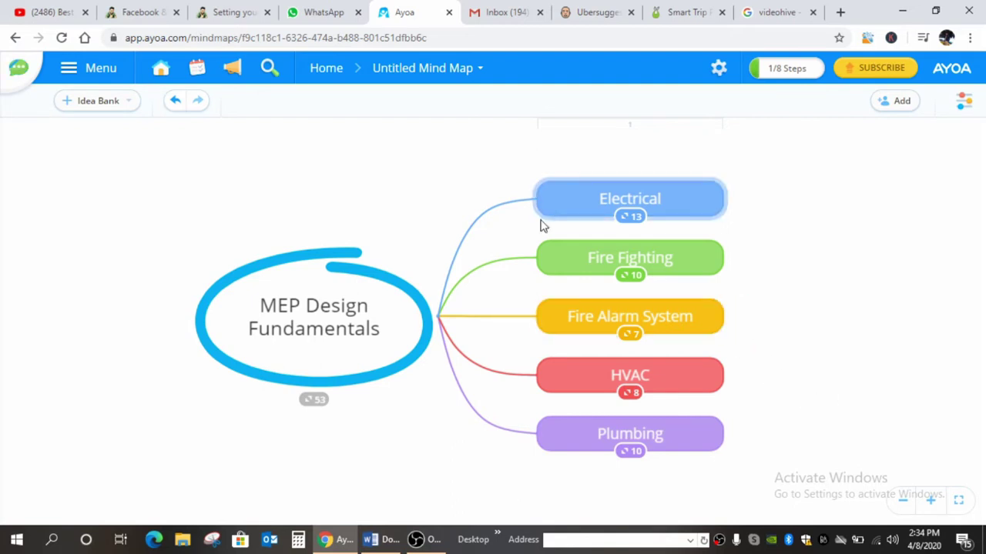
Expand the Electrical node to reveal its Data Sheet and Layout / Drawing children
scroll(341, 326, "up", 1)
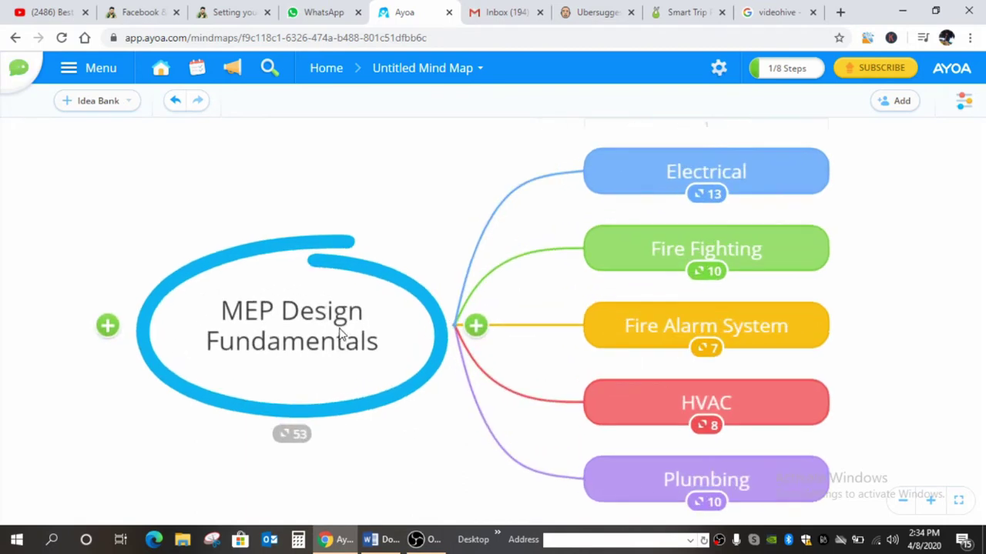
scroll(255, 300, "up", 1)
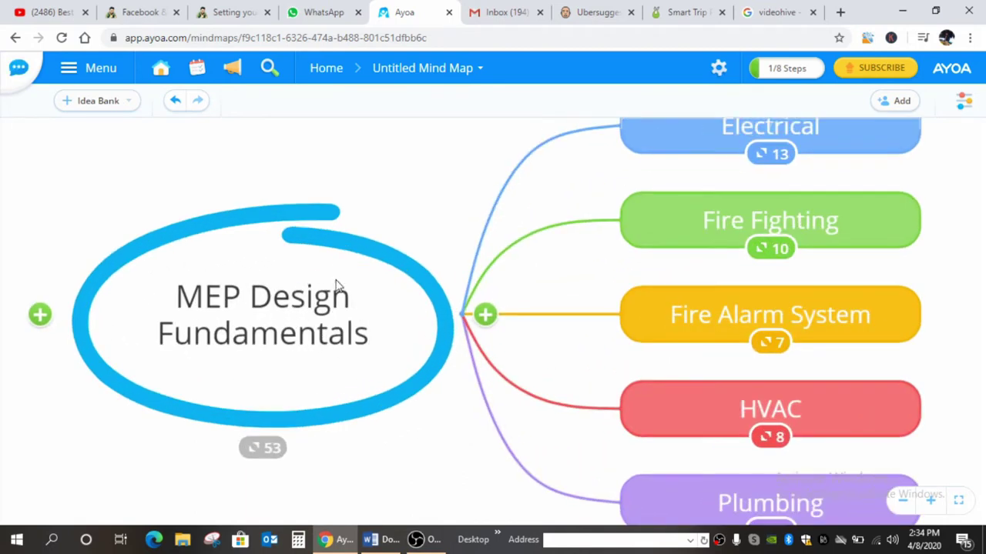
scroll(356, 258, "down", 1)
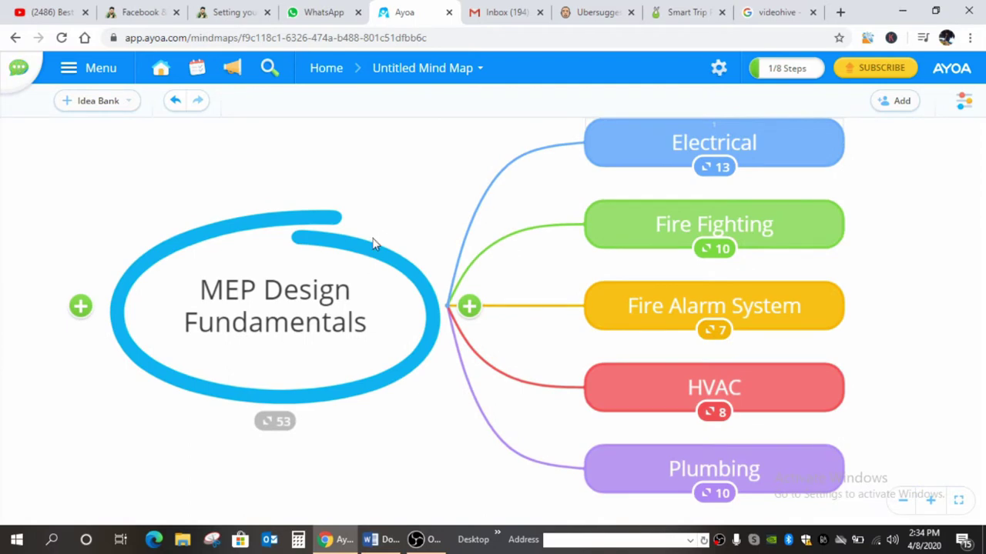
scroll(370, 251, "down", 1)
scroll(350, 301, "down", 1)
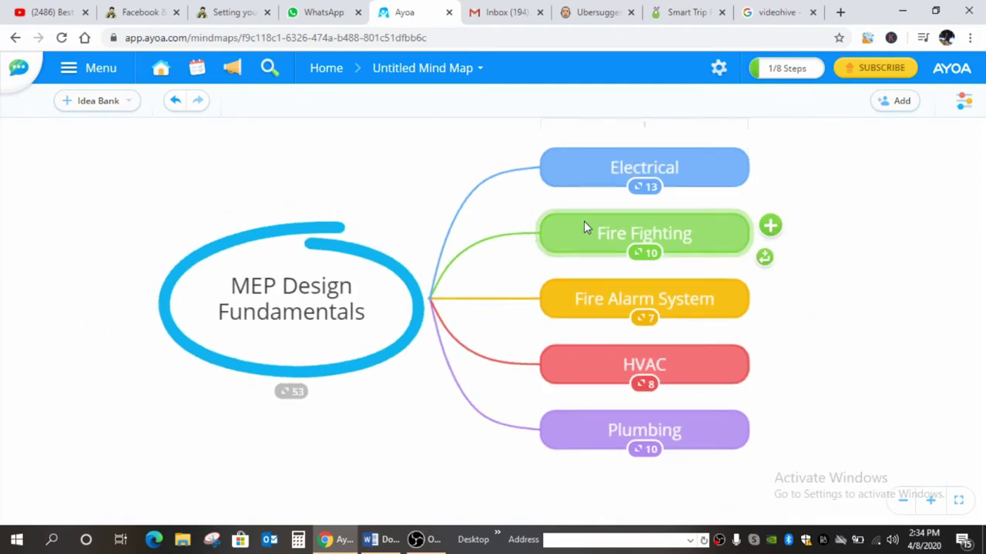
mouse_move(691, 306)
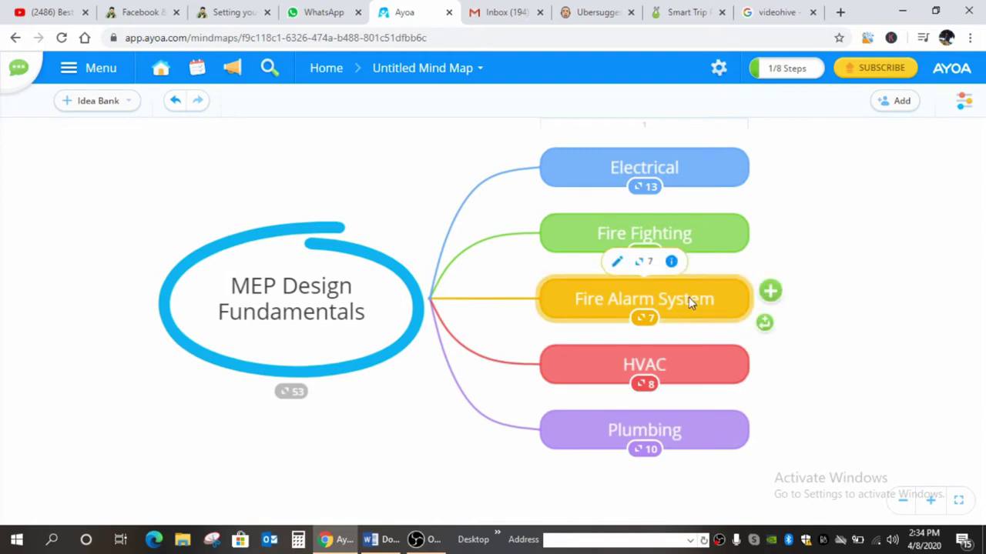
scroll(688, 298, "up", 1)
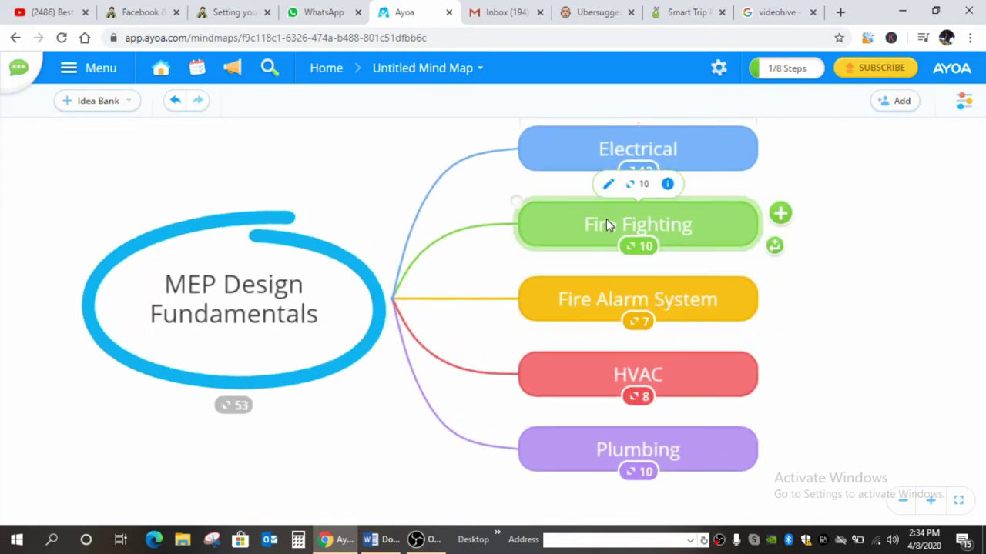
mouse_move(643, 364)
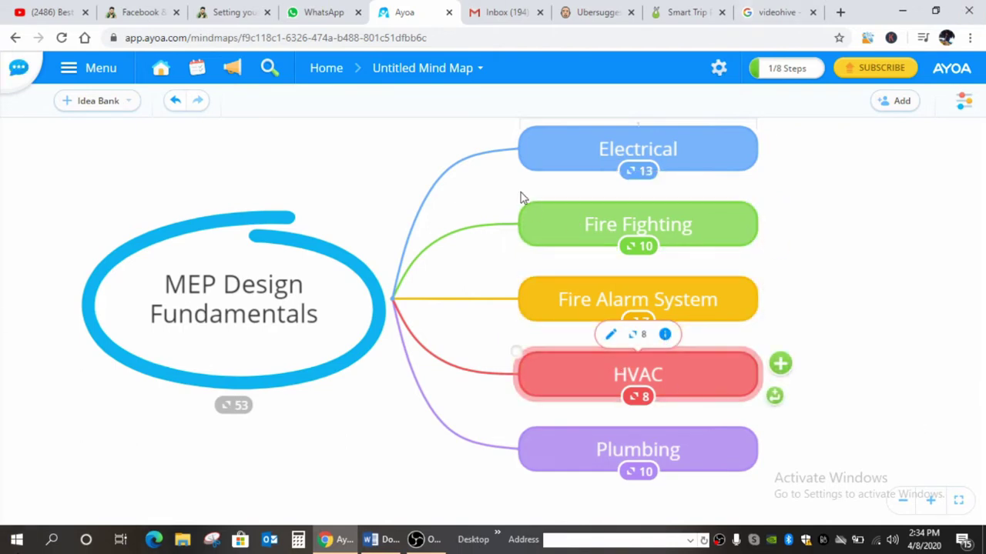
mouse_move(638, 148)
left_click(695, 162)
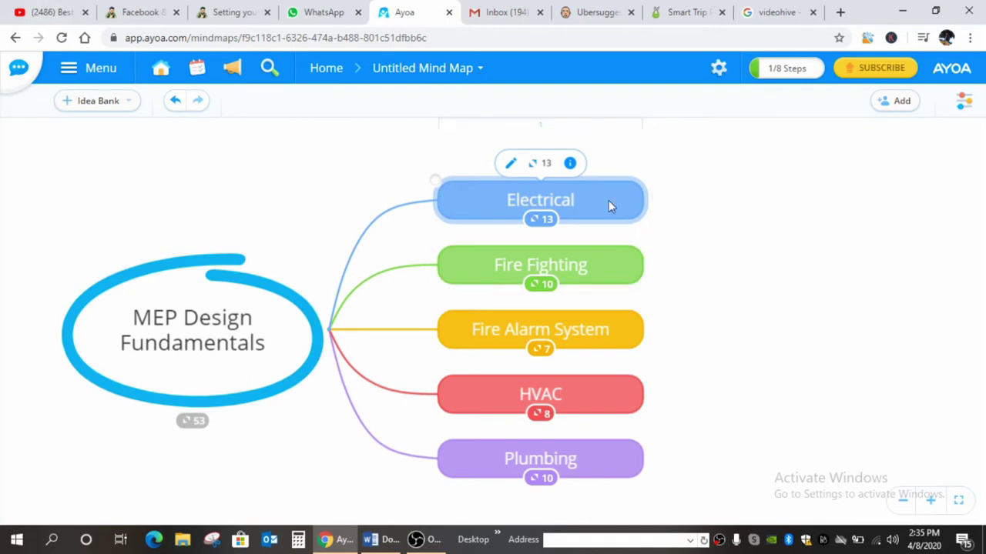
left_click(530, 164)
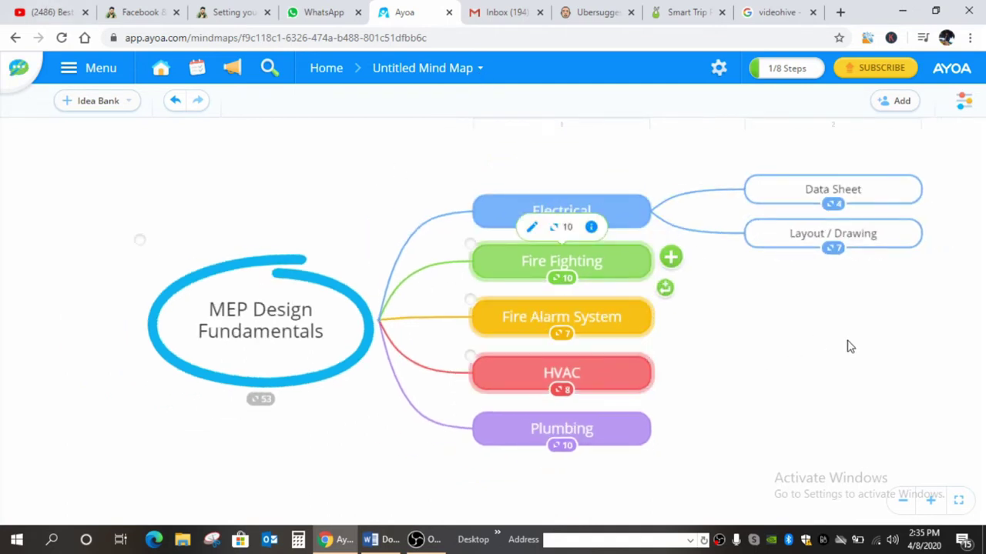
Expand Fire Fighting into Data Sheet and Layout / Drawing, four sub-items each
scroll(949, 201, "up", 1)
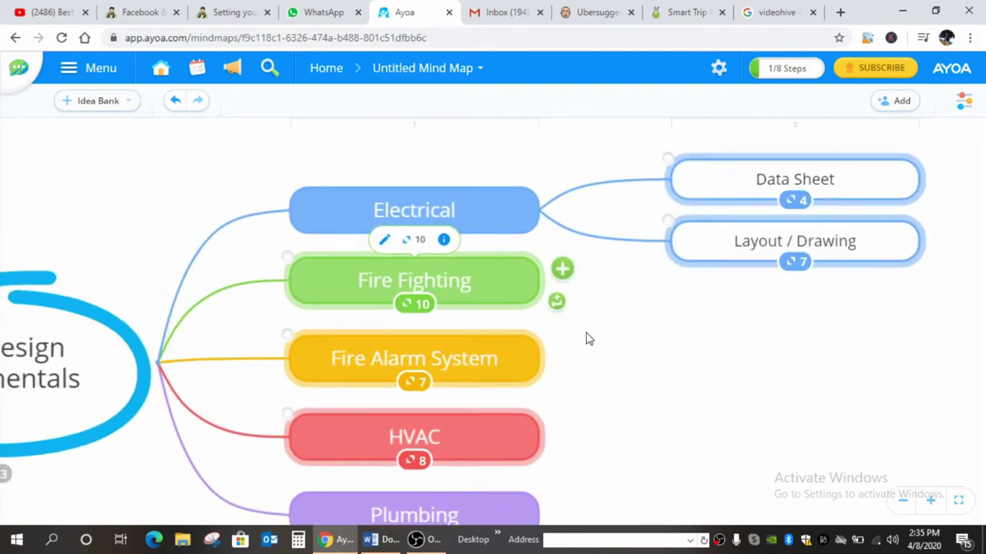
left_click_drag(550, 146, 326, 154)
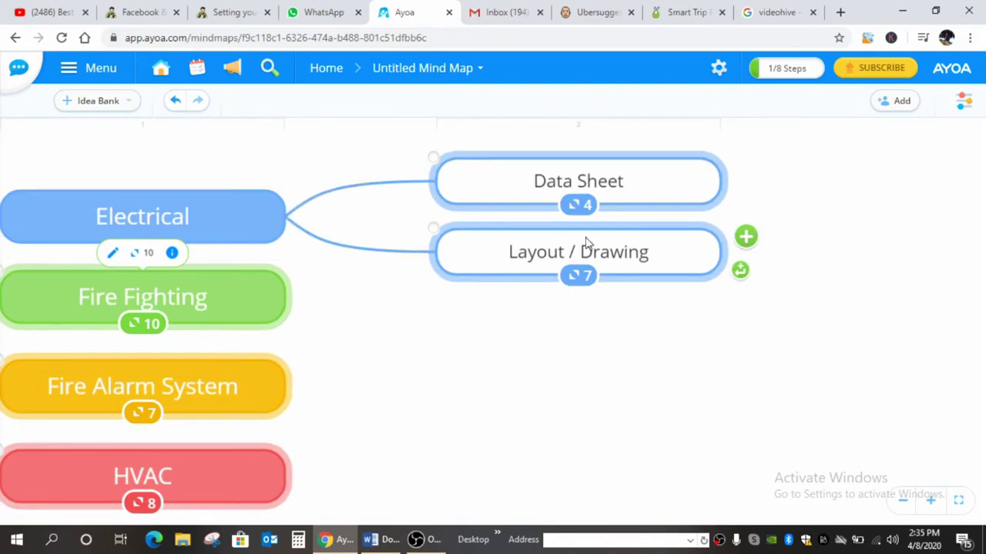
scroll(586, 254, "up", 1)
scroll(589, 257, "up", 1)
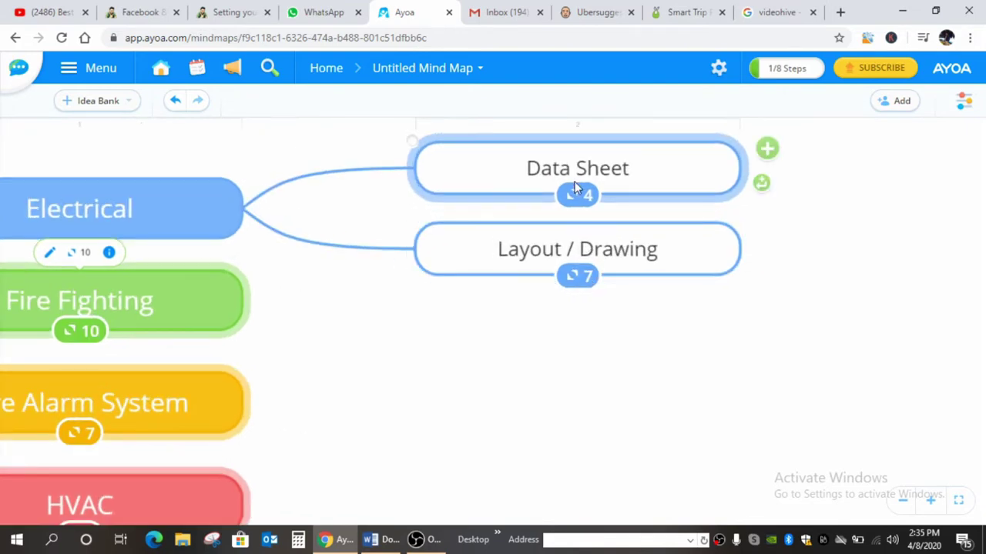
scroll(523, 192, "down", 2)
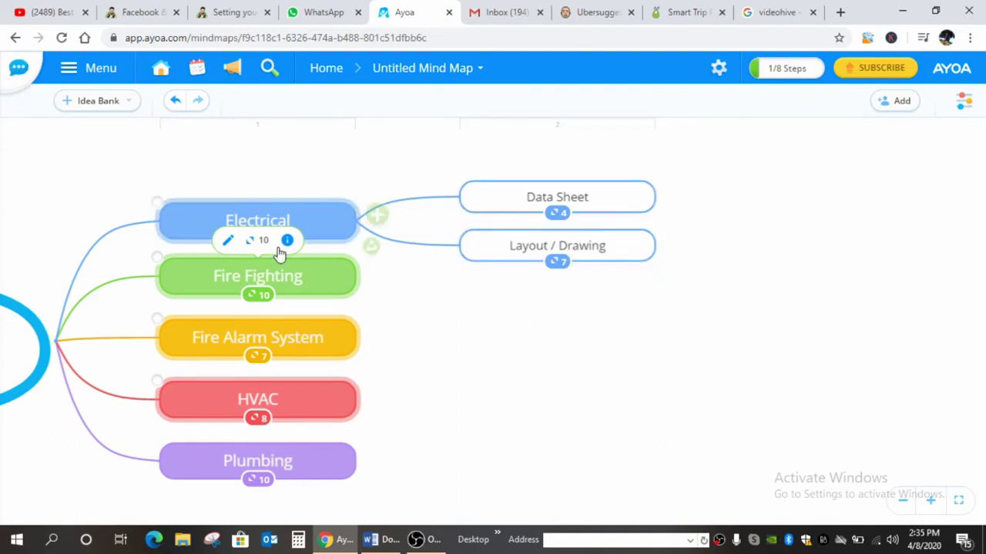
left_click(253, 242)
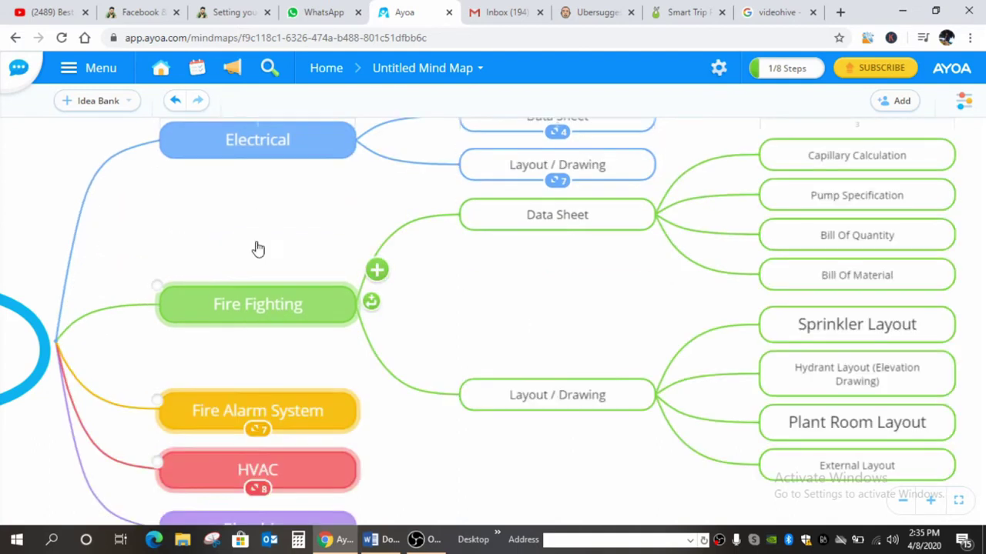
scroll(414, 286, "down", 1)
scroll(442, 285, "down", 1)
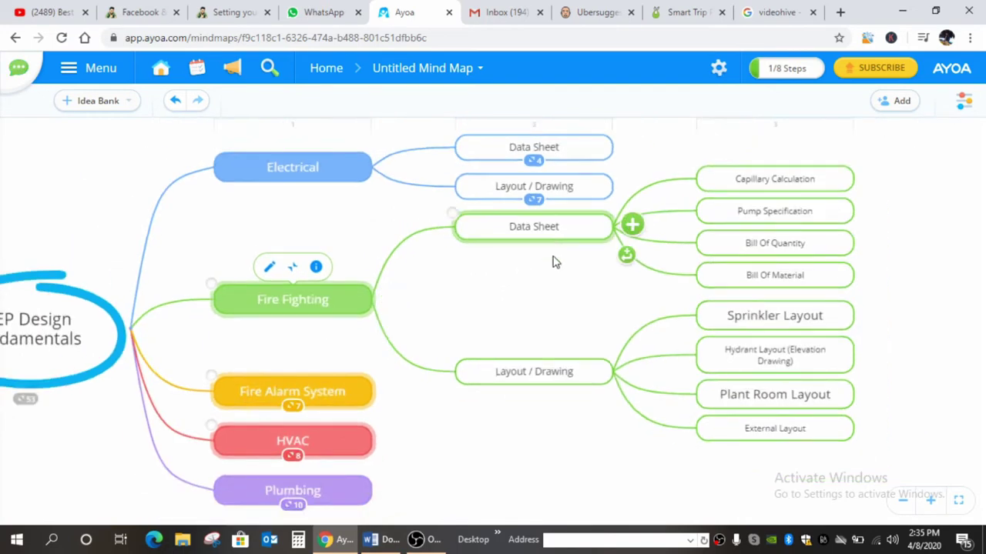
scroll(638, 242, "down", 1)
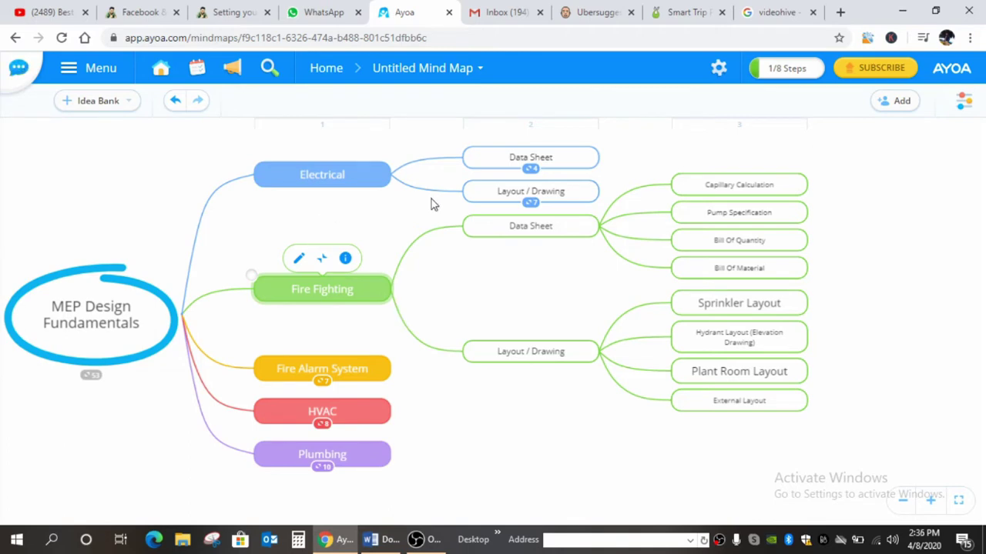
Expand Electrical's Data Sheet to show its four sub-items, Electrical Load Sheet to Bill Of Material
scroll(432, 204, "up", 1)
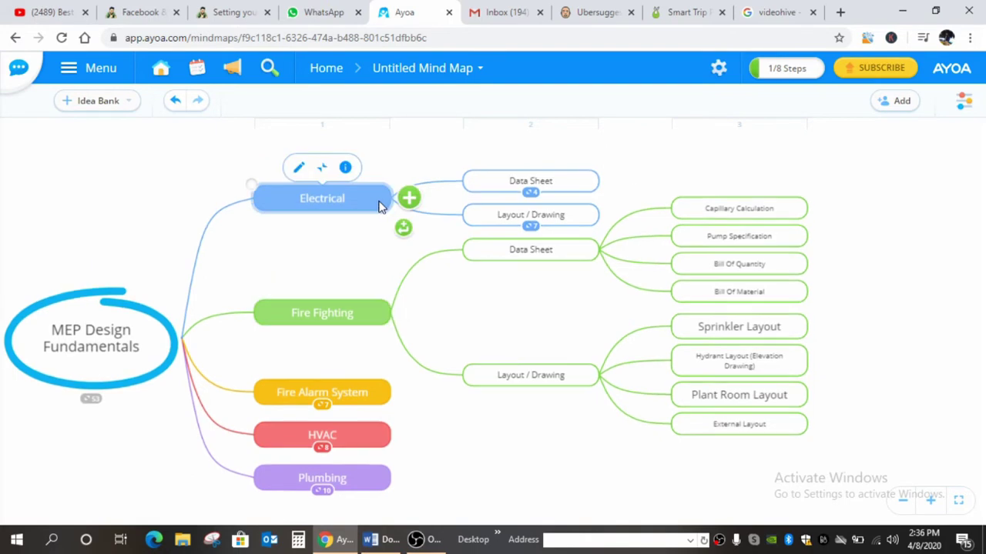
left_click(531, 192)
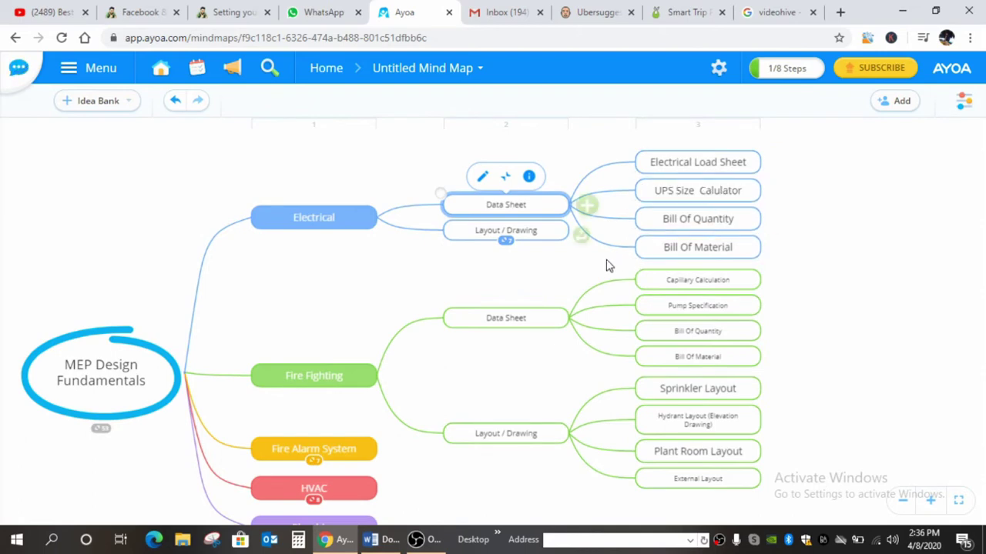
scroll(611, 259, "down", 1)
scroll(611, 259, "down", 1)
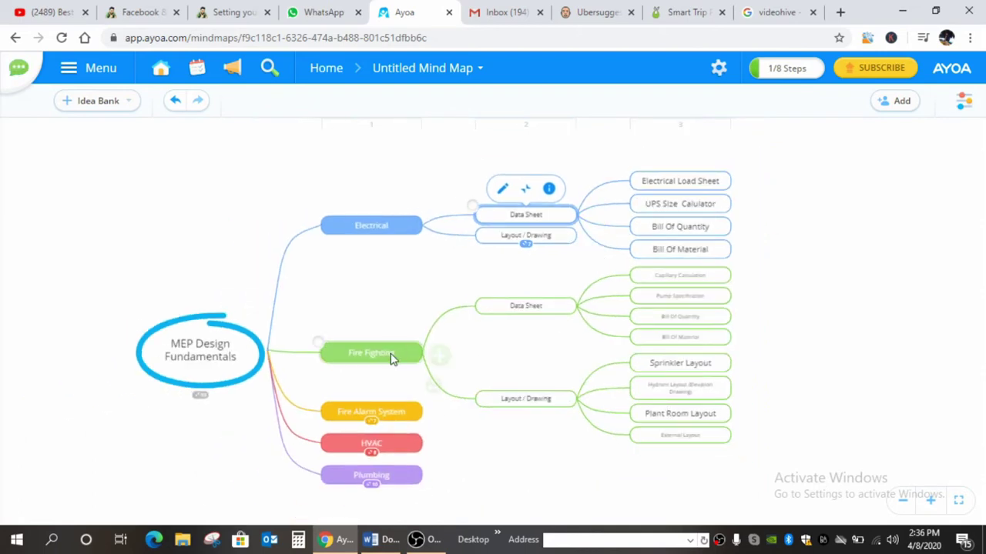
scroll(391, 352, "down", 1)
scroll(365, 482, "up", 1)
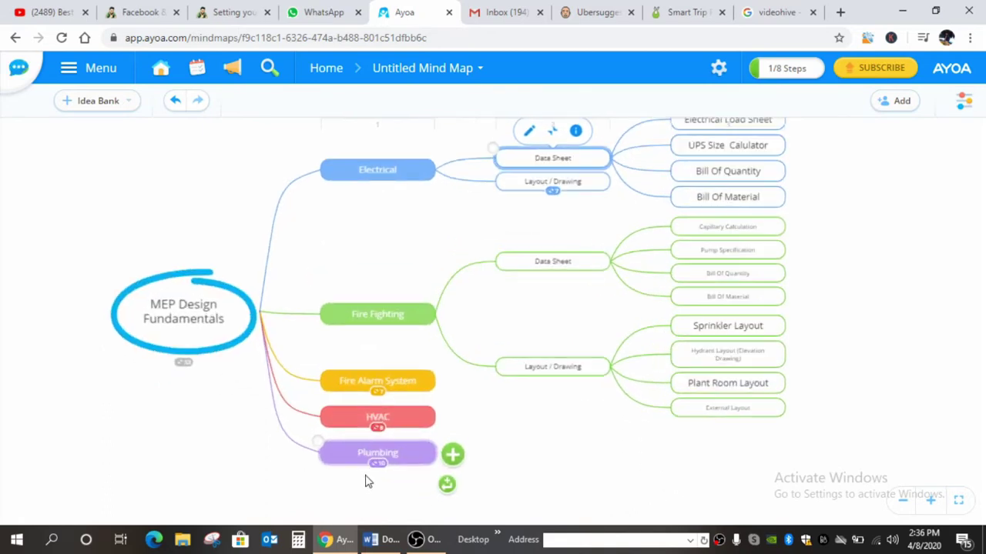
scroll(365, 480, "up", 1)
scroll(370, 468, "up", 1)
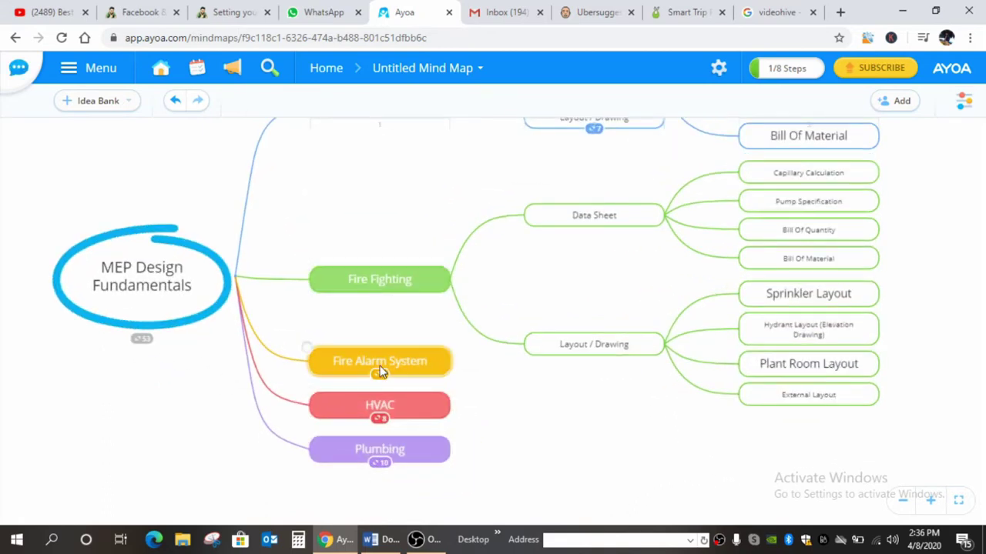
scroll(320, 247, "down", 1)
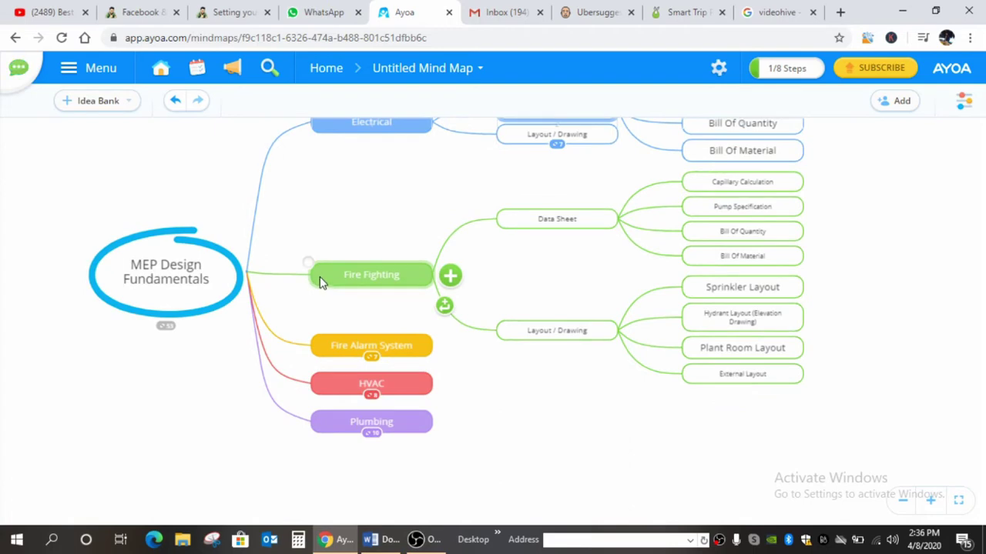
scroll(323, 273, "down", 1)
scroll(607, 449, "down", 1)
scroll(607, 450, "down", 1)
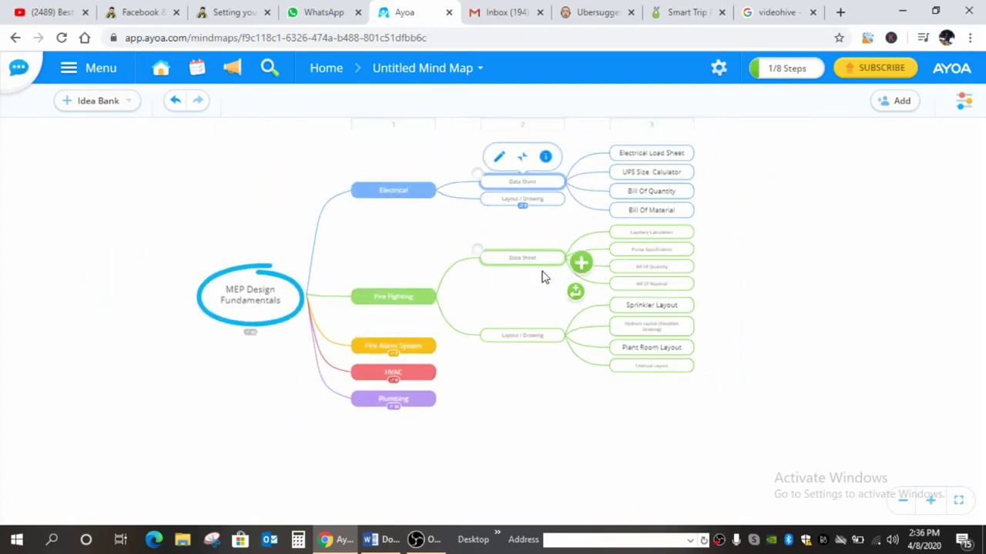
scroll(561, 227, "up", 1)
scroll(561, 253, "down", 1)
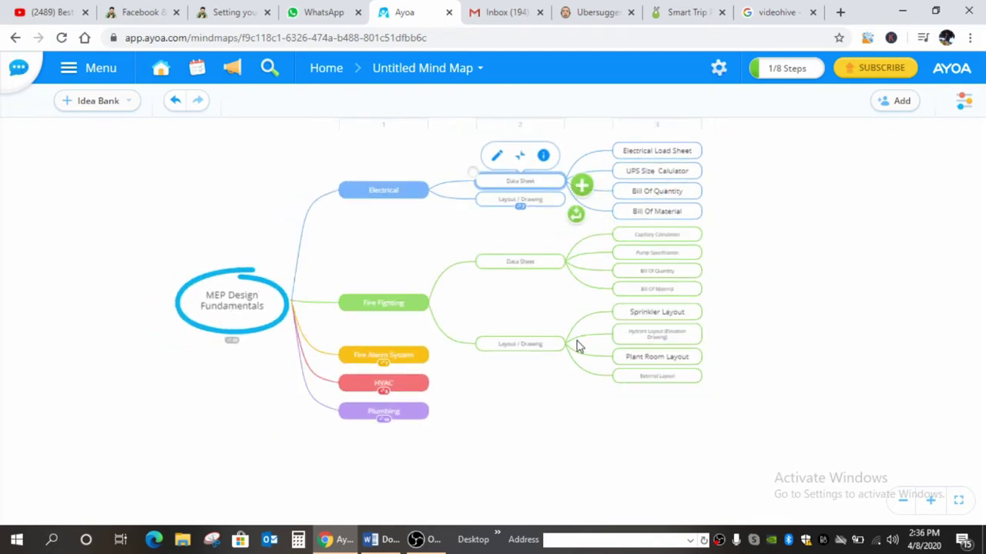
scroll(537, 210, "up", 1)
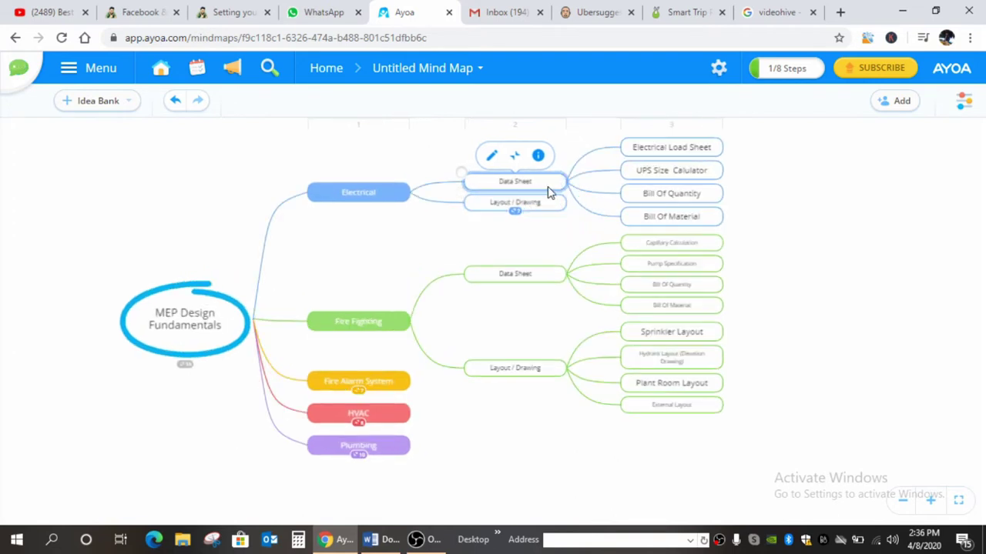
left_click(670, 147)
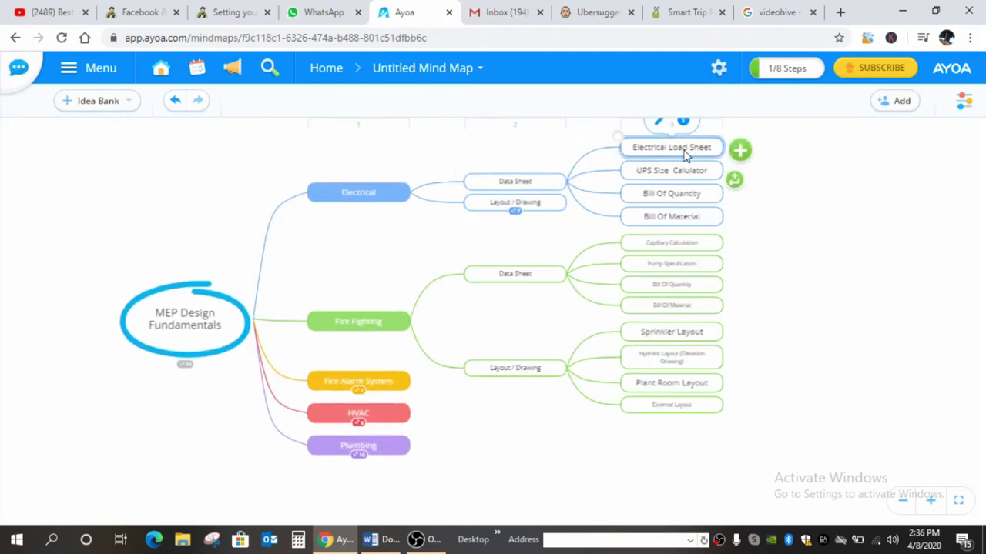
scroll(336, 176, "down", 1)
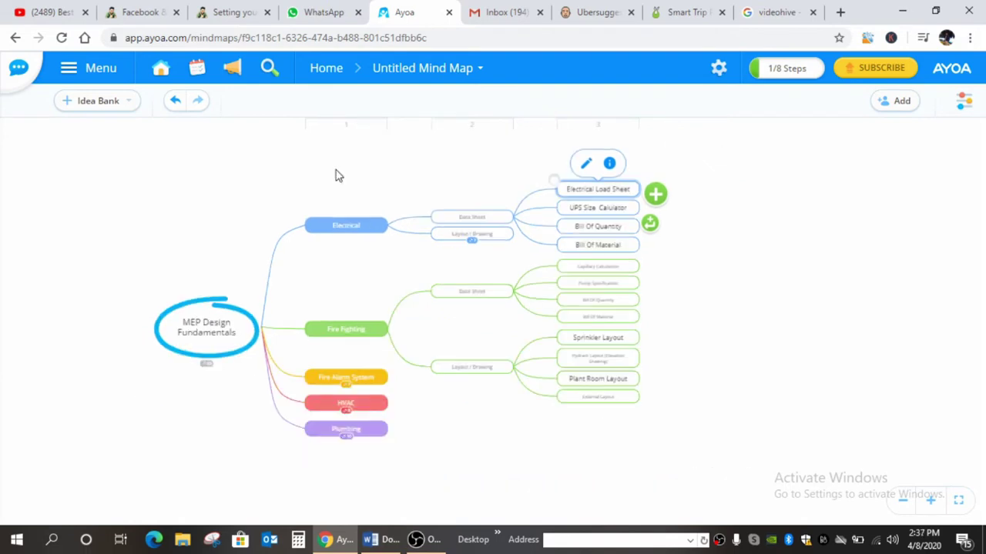
scroll(722, 328, "down", 1)
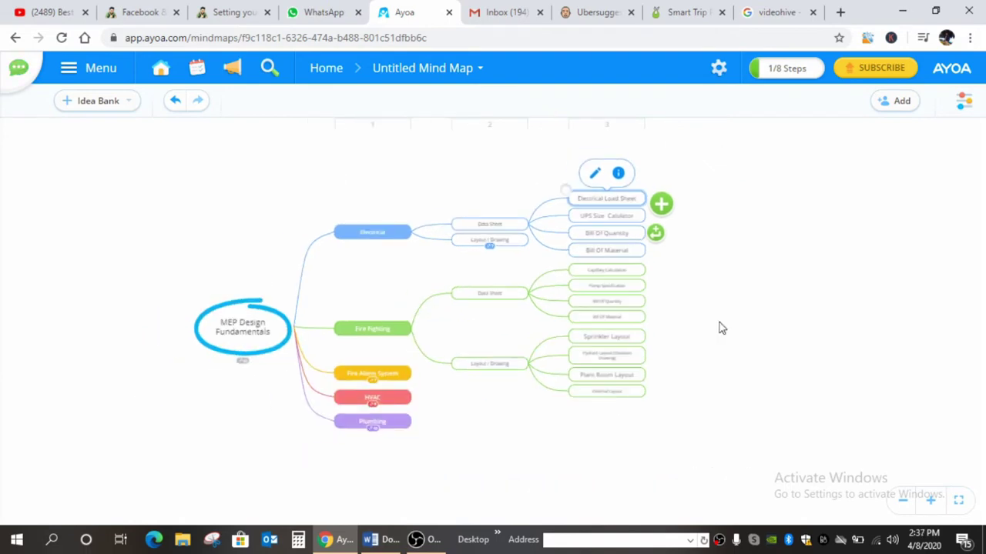
Create a new mind map with central idea 'Design Process' and add an empty first branch
scroll(134, 293, "down", 1)
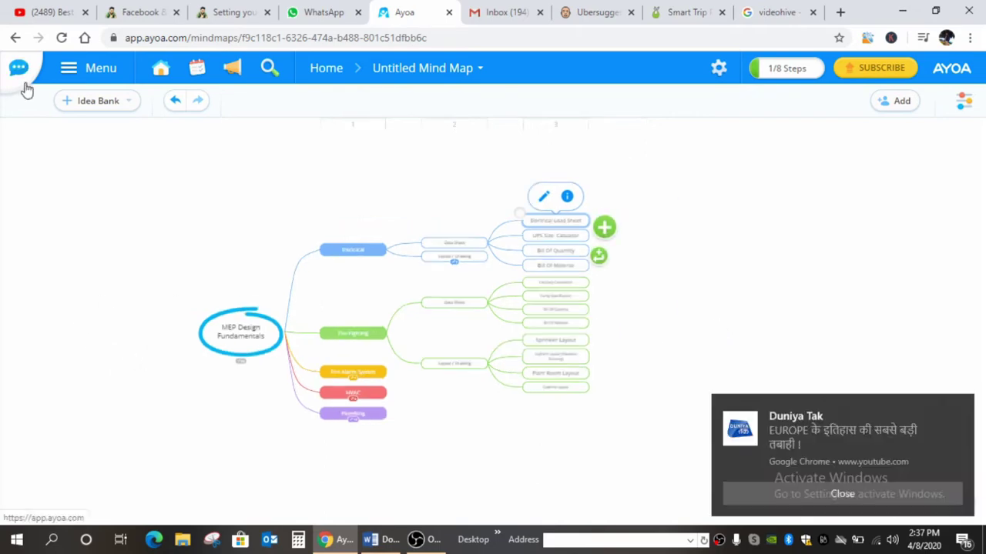
left_click(97, 68)
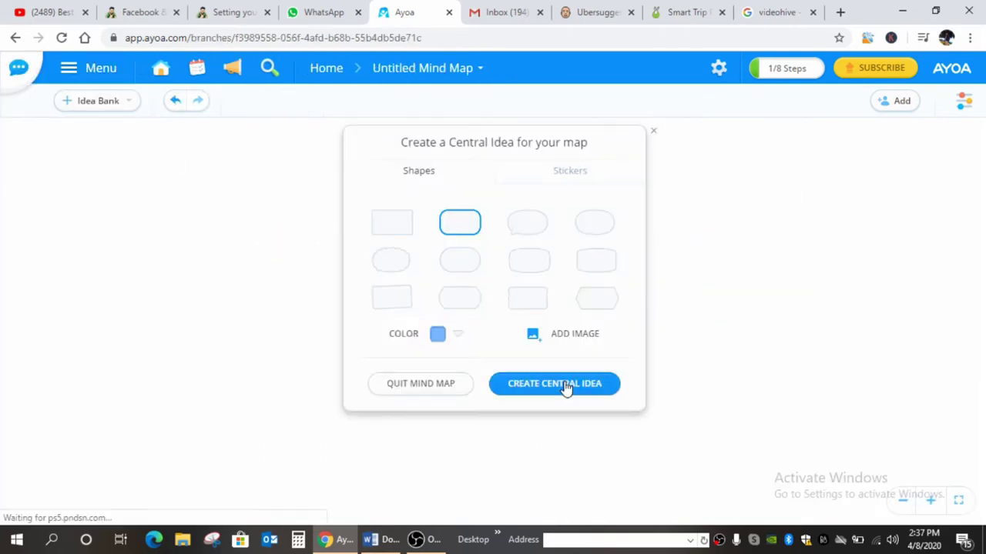
left_click(566, 387)
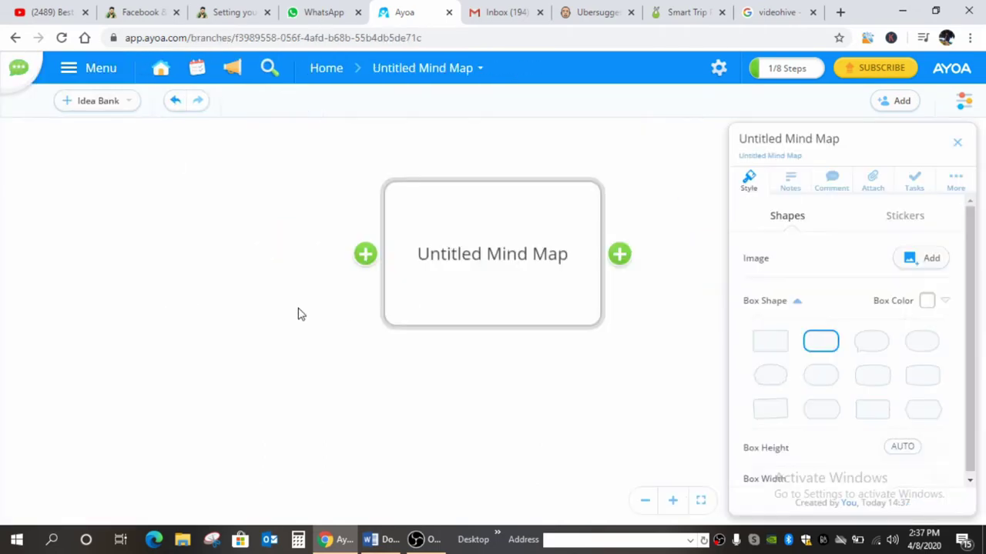
left_click(958, 146)
type("Design ")
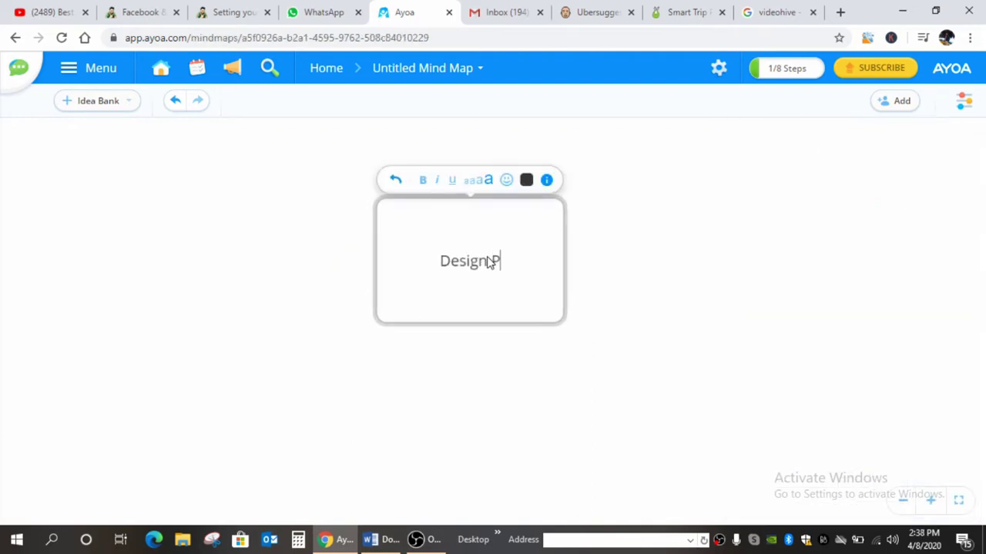
type("Process")
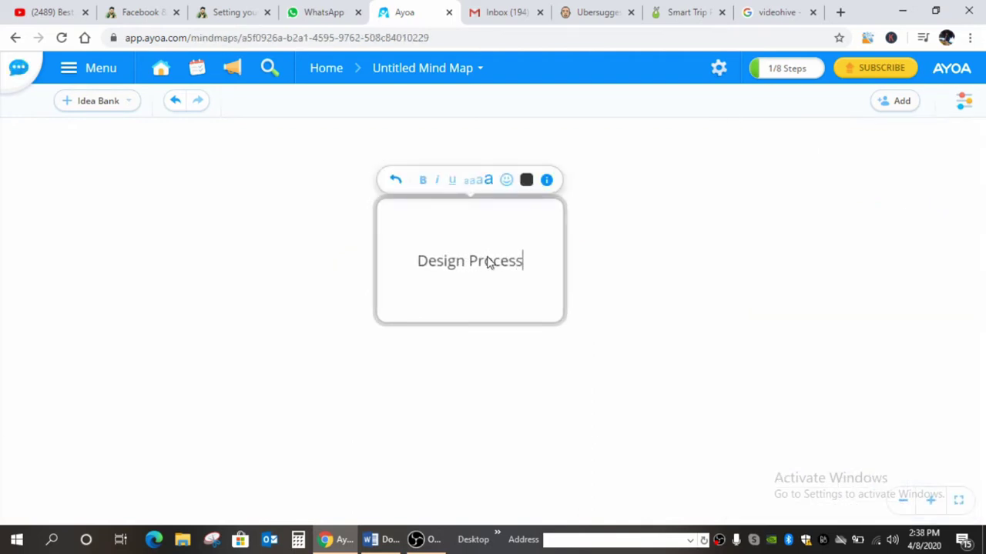
left_click(271, 224)
key("Tab")
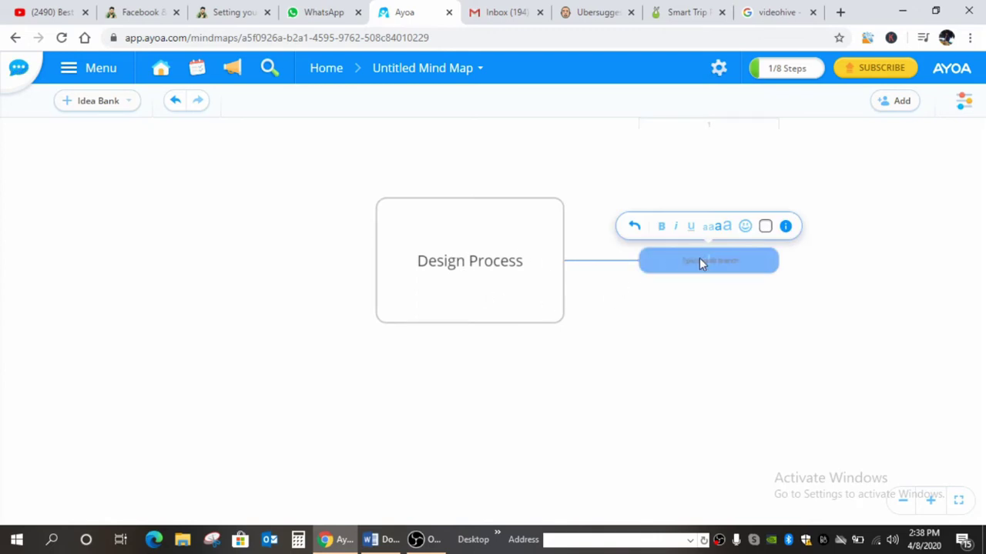
Name branches Customer Requirement, Site Visit, Calculation Part and 1St Cut Layout under Design Process
type("Cur")
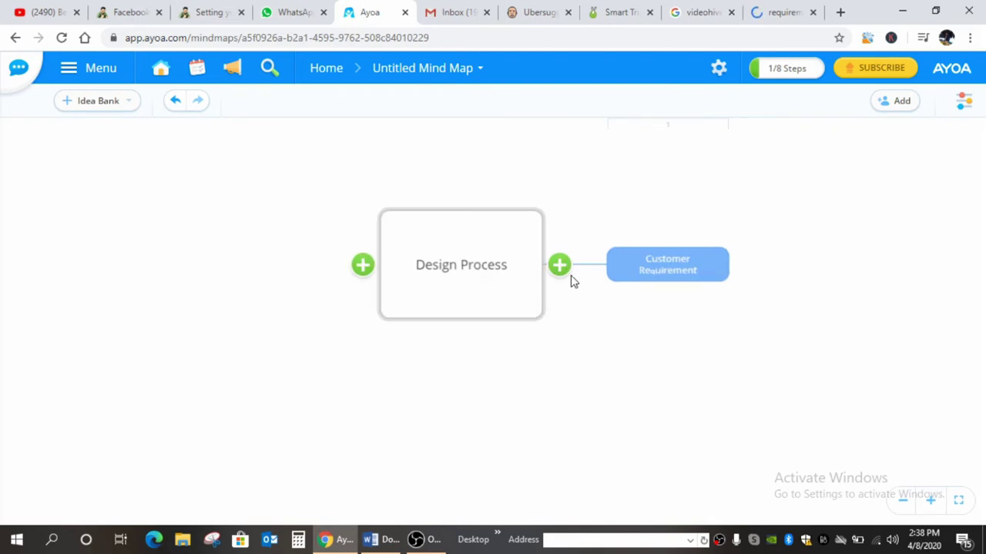
left_click(559, 264)
type("Site Visit")
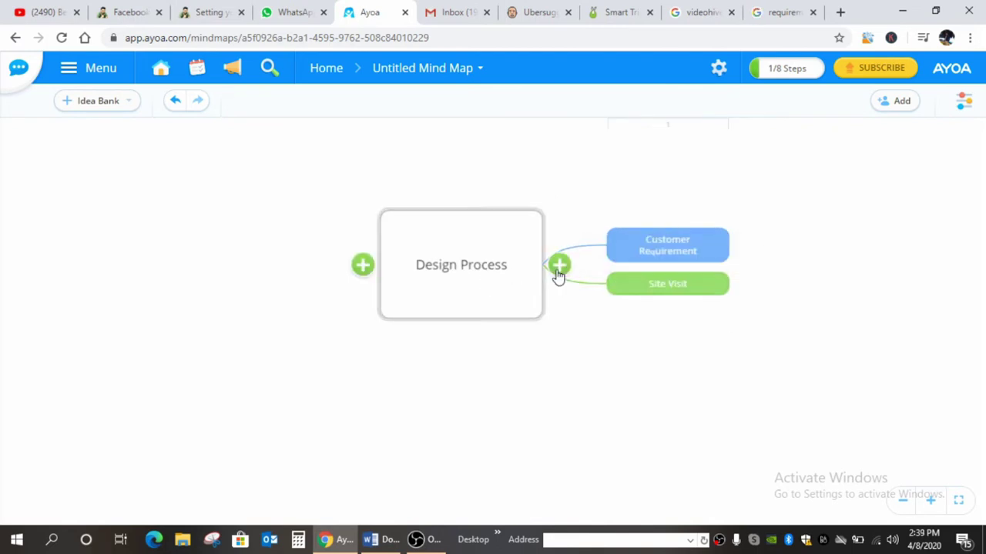
left_click(559, 265)
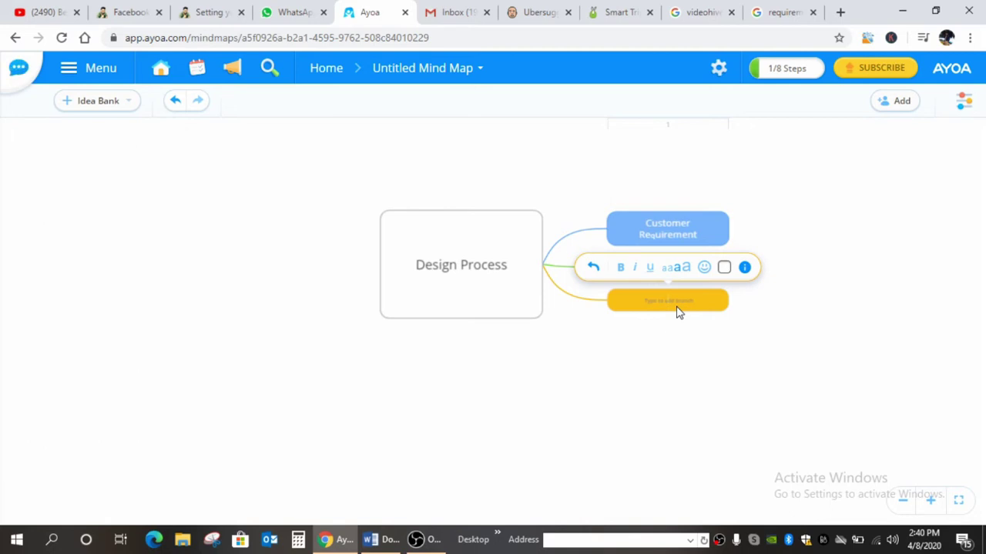
key("Return")
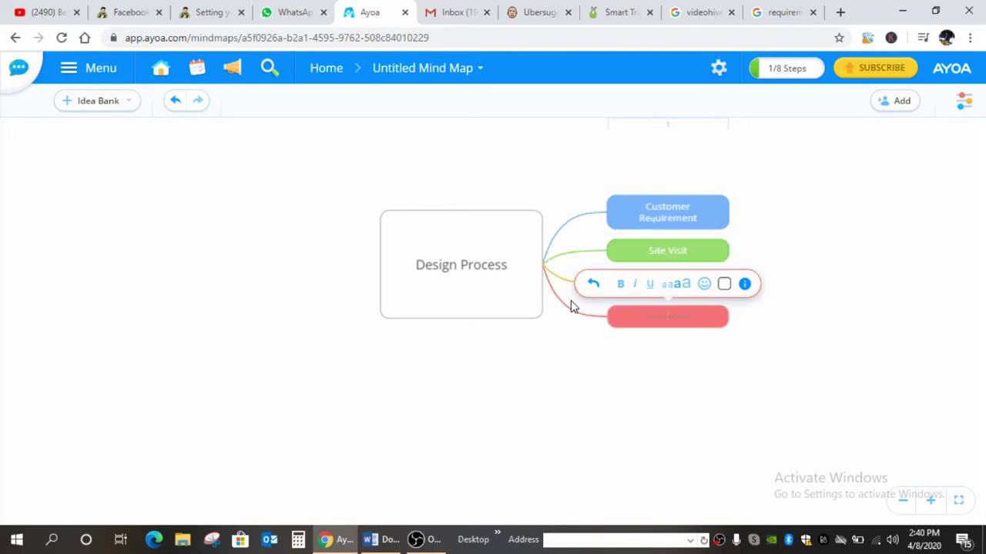
type("1St")
left_click(702, 342)
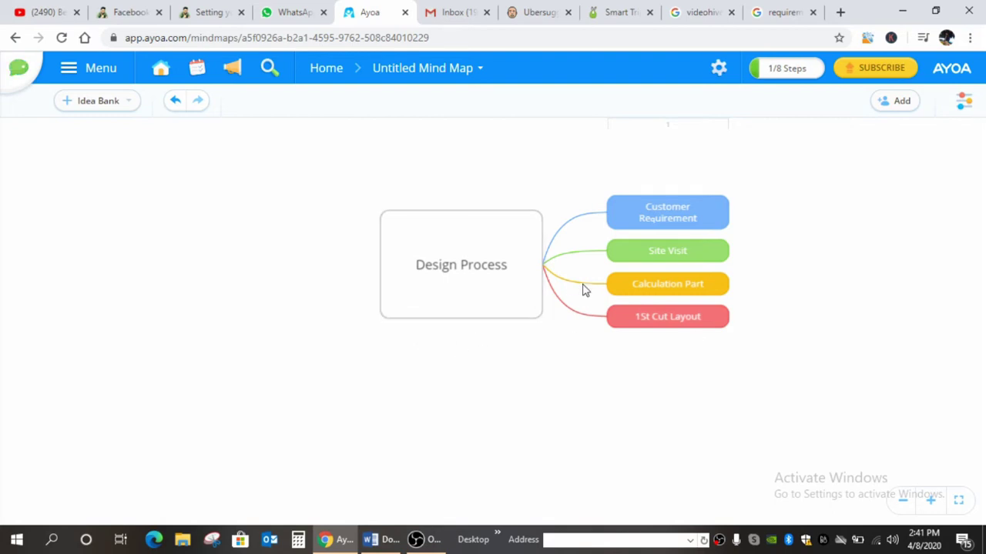
Add a fifth Design Process branch named 'Incorporation with All Services'
mouse_move(461, 264)
left_click(560, 266)
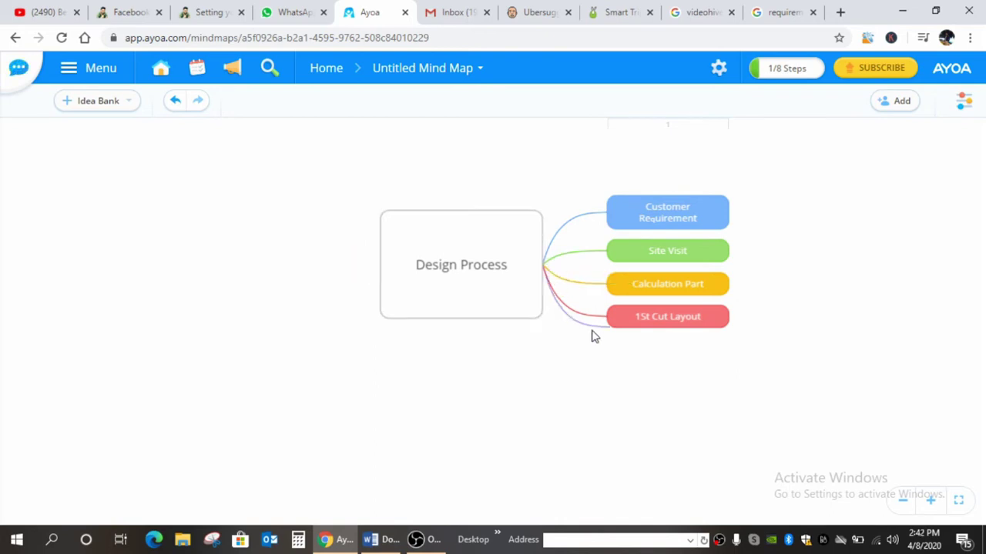
left_click(663, 324)
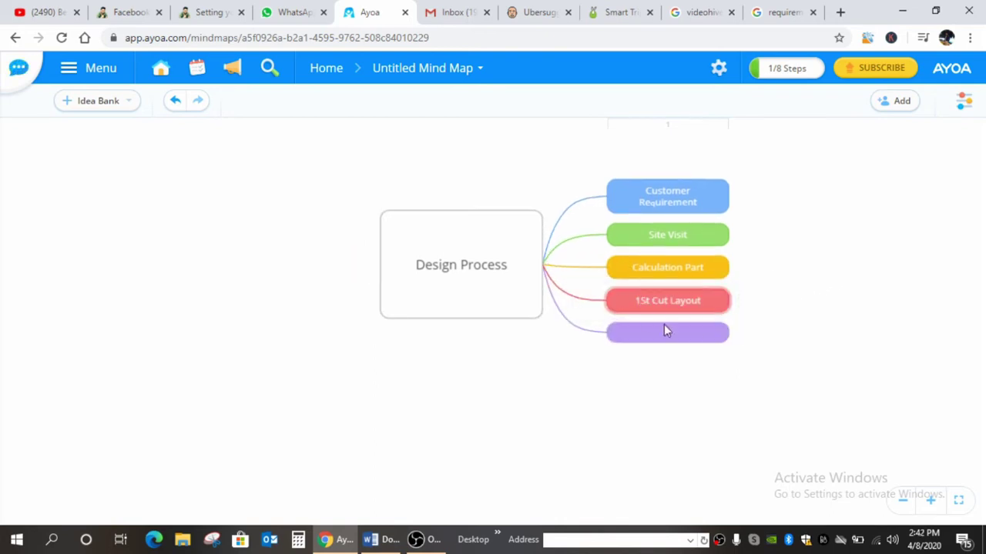
scroll(806, 301, "up", 2)
scroll(805, 301, "up", 2)
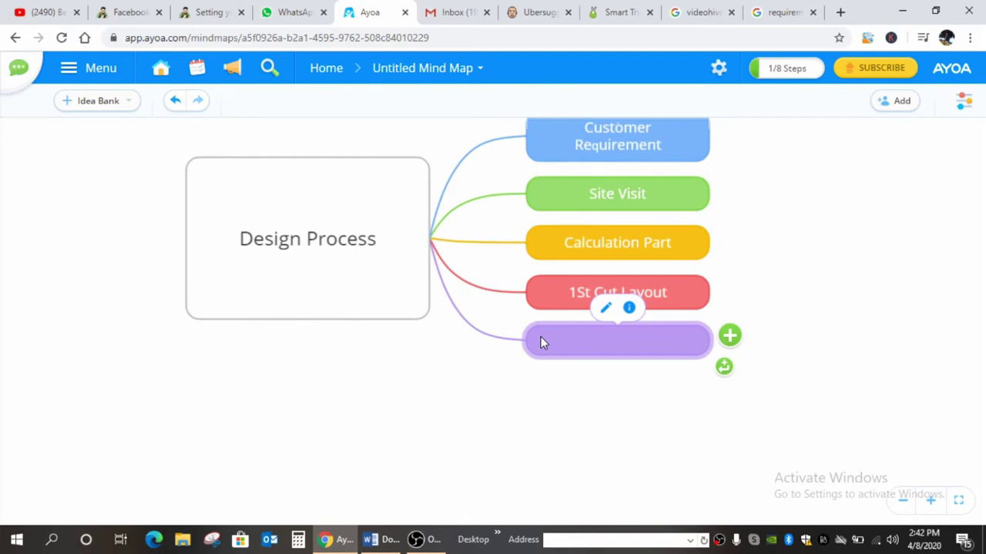
type("Incorpo")
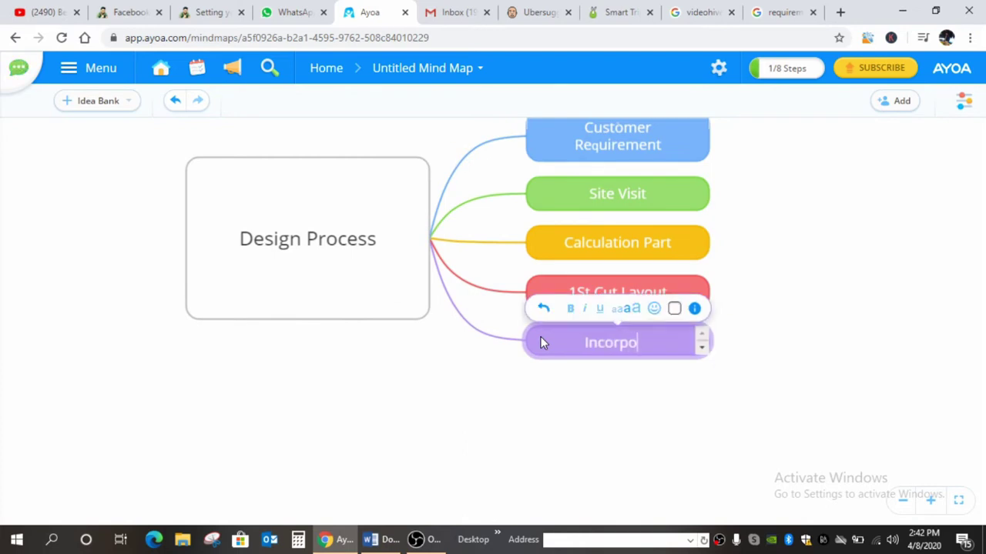
type("rato")
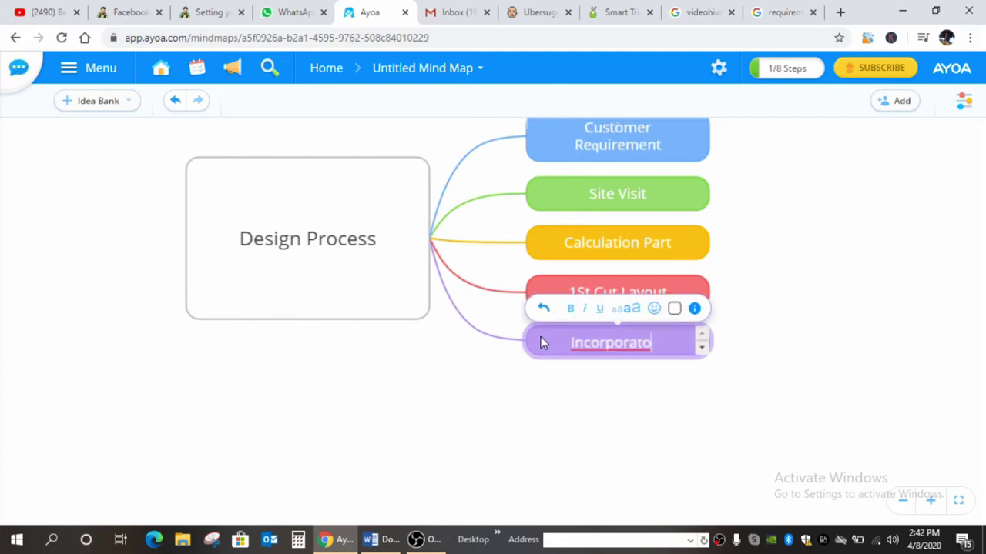
type("n")
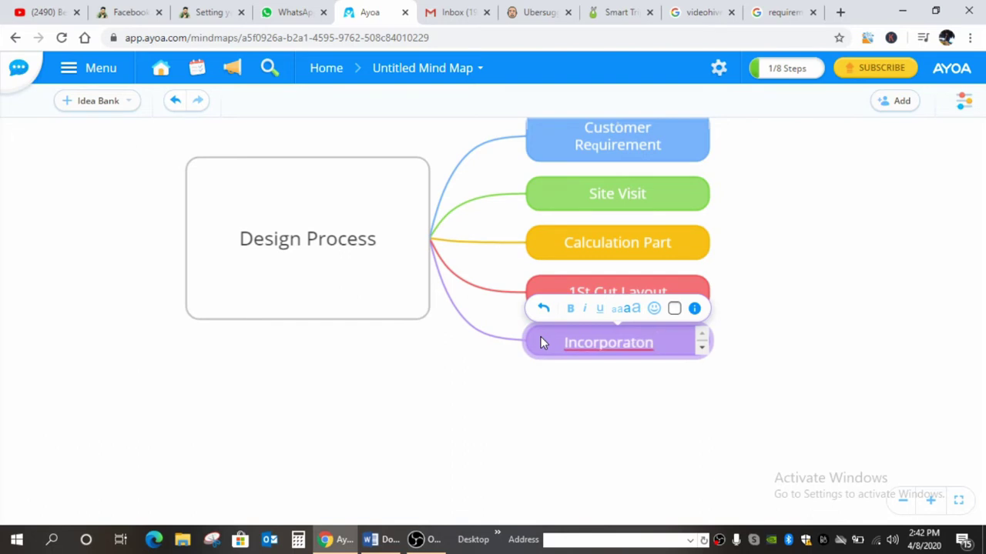
key("BackSpace")
key("BackSpace")
type("ion ")
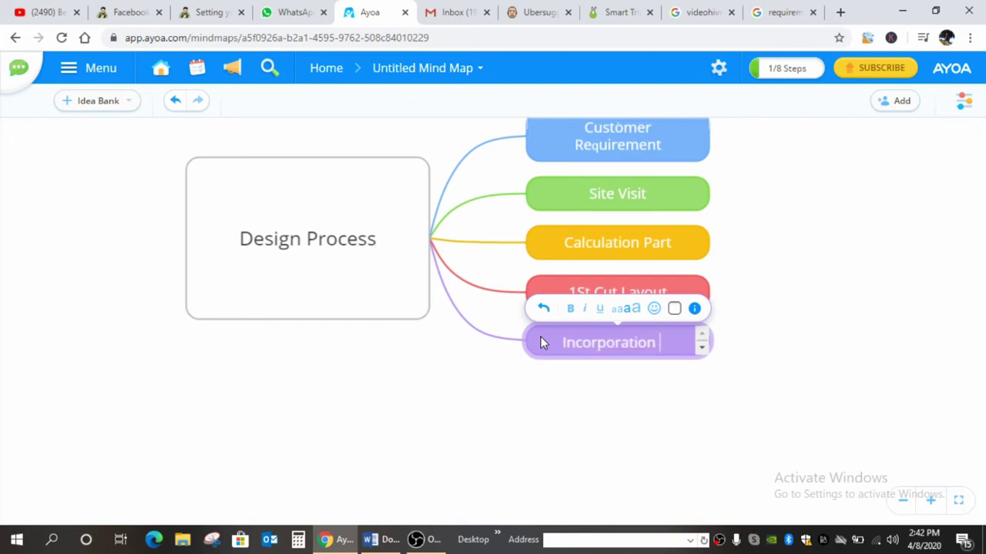
type("w")
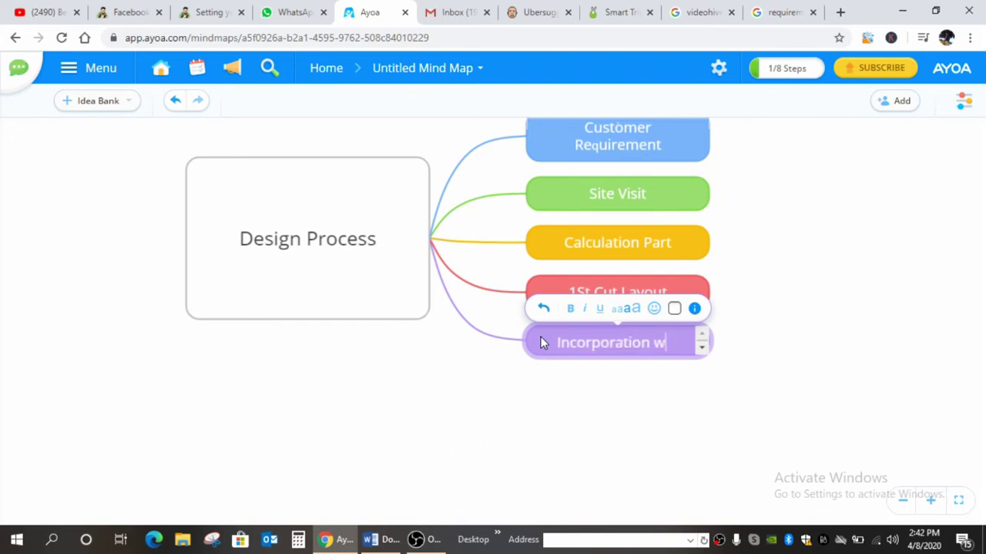
type("ith All")
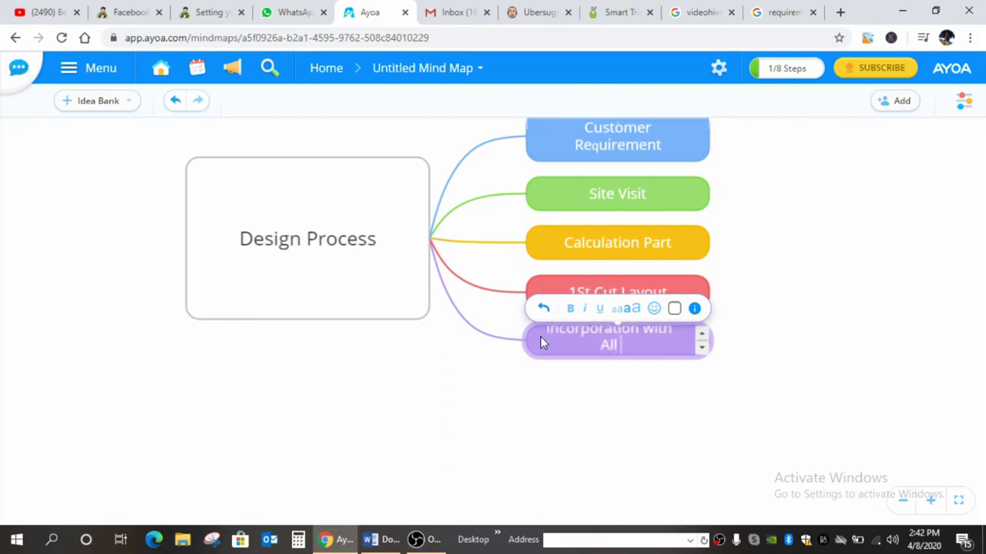
type(" Servi")
type("ces")
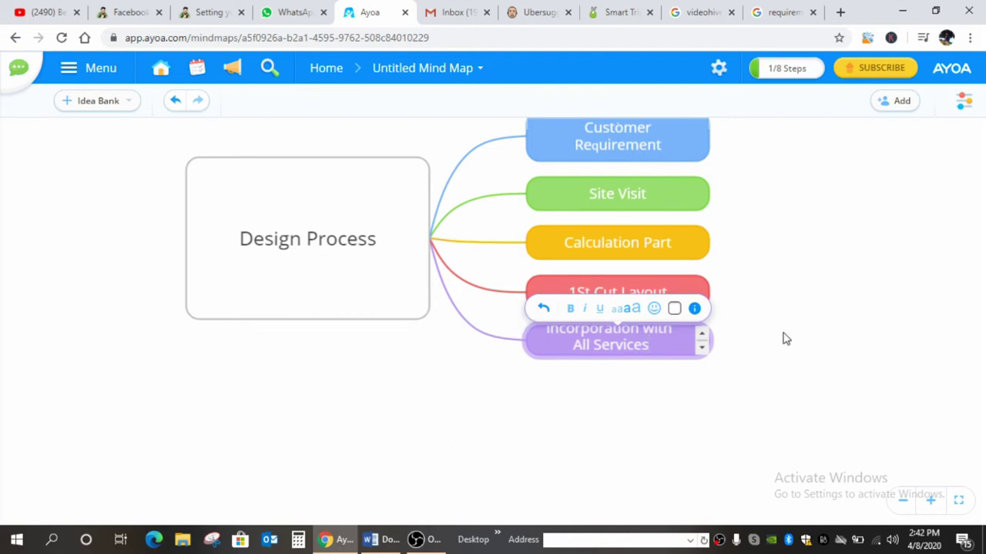
left_click(457, 372)
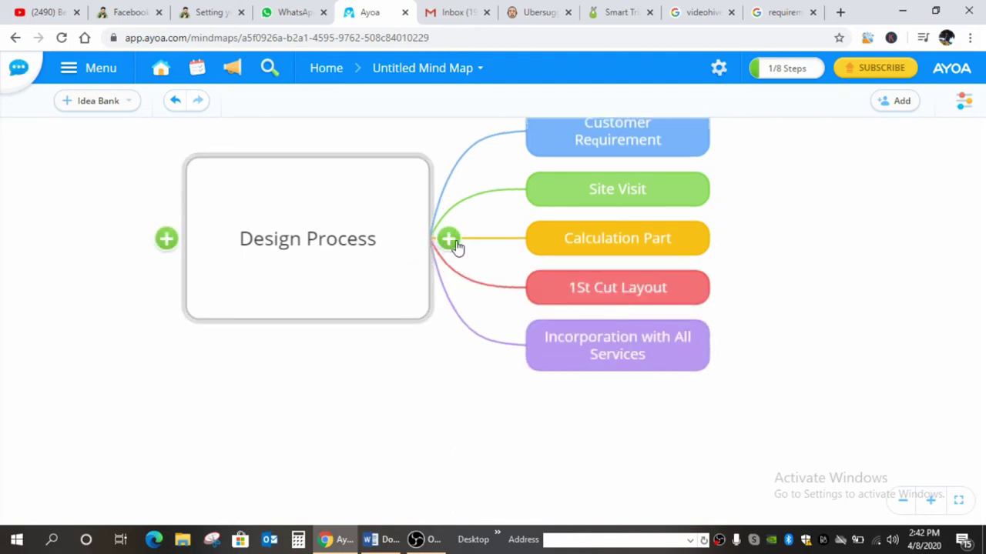
Add a sixth branch reading 'Modification/ Fine tuning As per need'
mouse_move(454, 245)
left_mouse_down()
mouse_move(528, 383)
mouse_move(566, 391)
left_mouse_up()
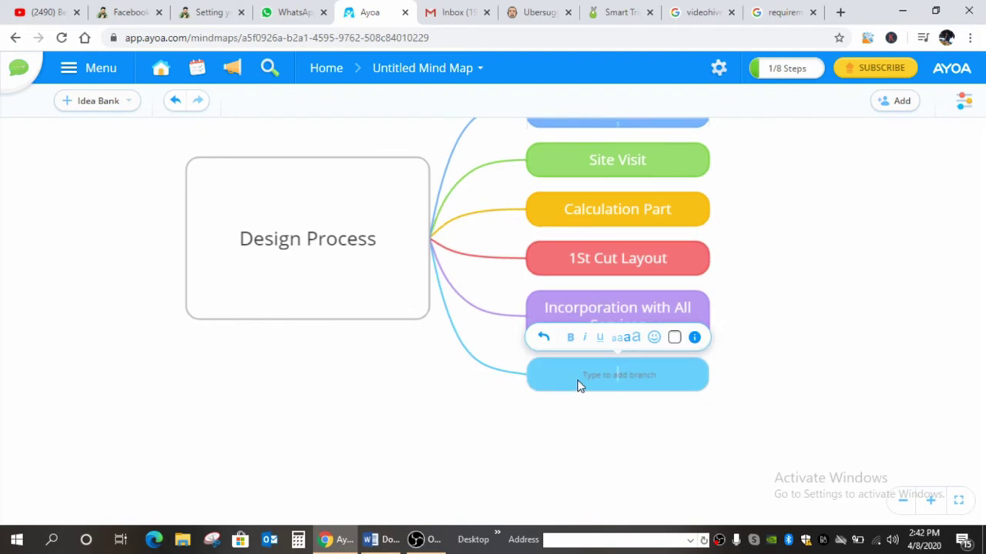
type("Modi")
type("fication")
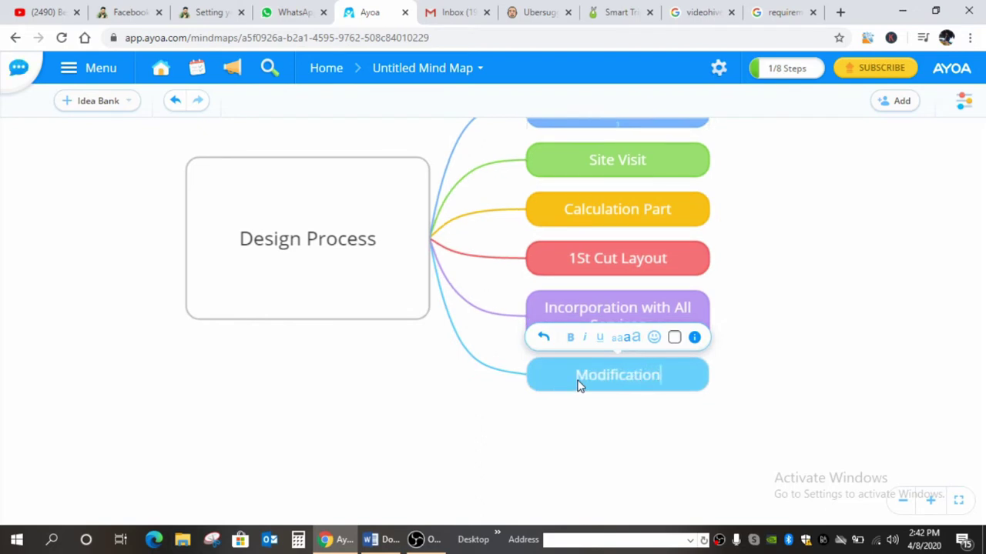
type("/ F")
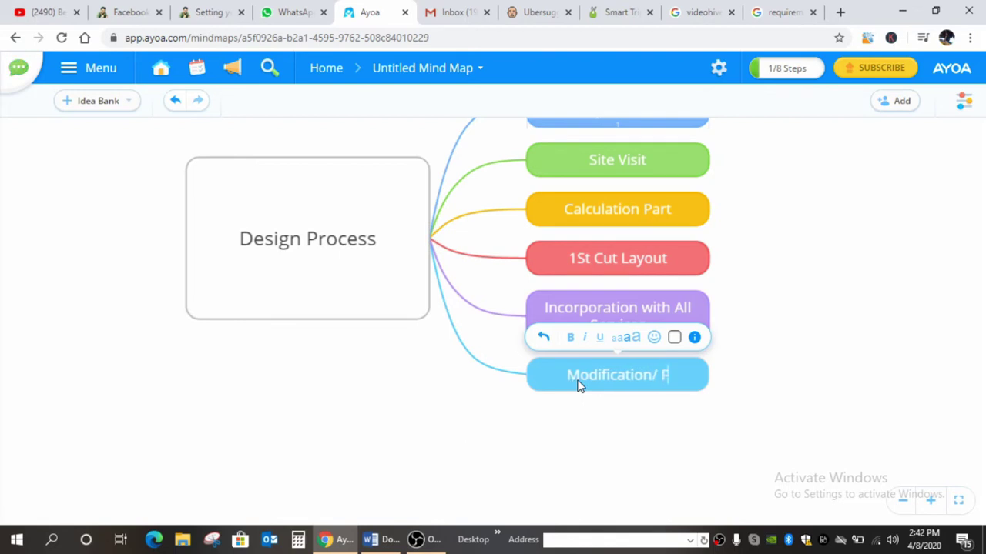
type("inetun")
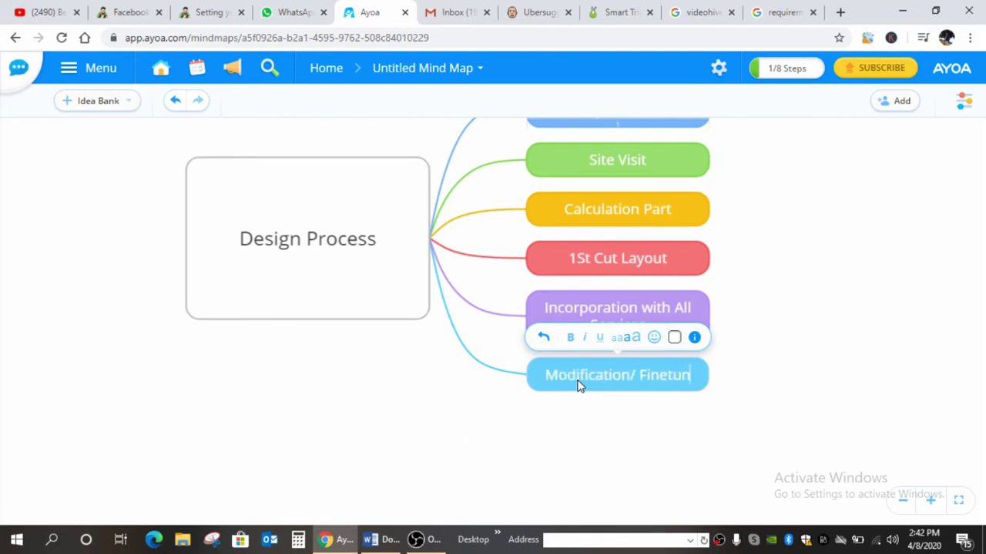
type("ing As")
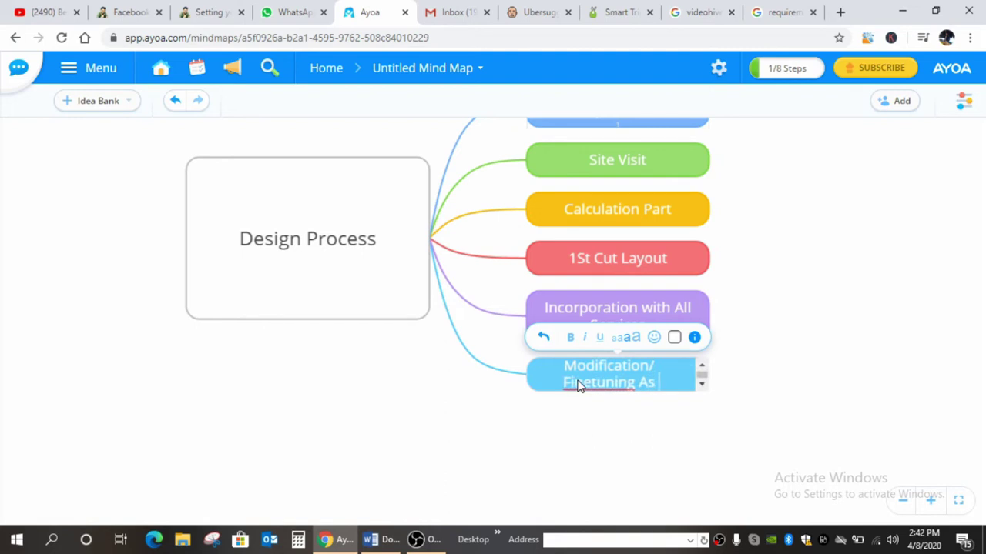
left_click(595, 384)
type("As")
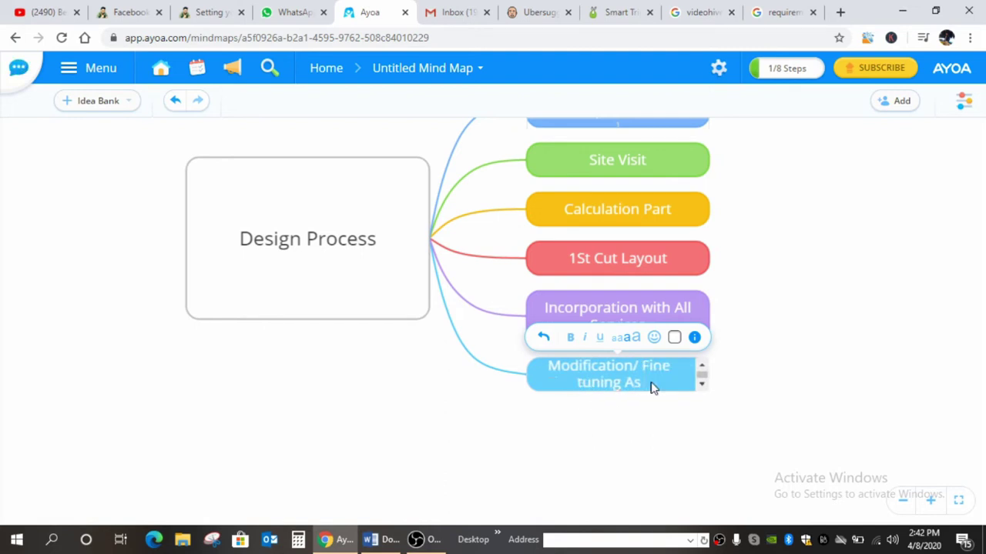
type(" per need")
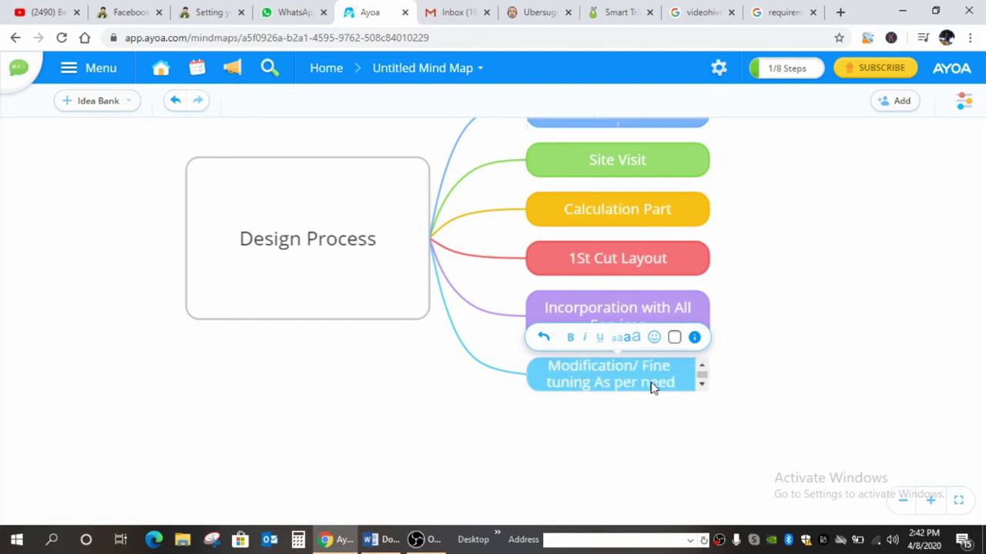
left_click(831, 350)
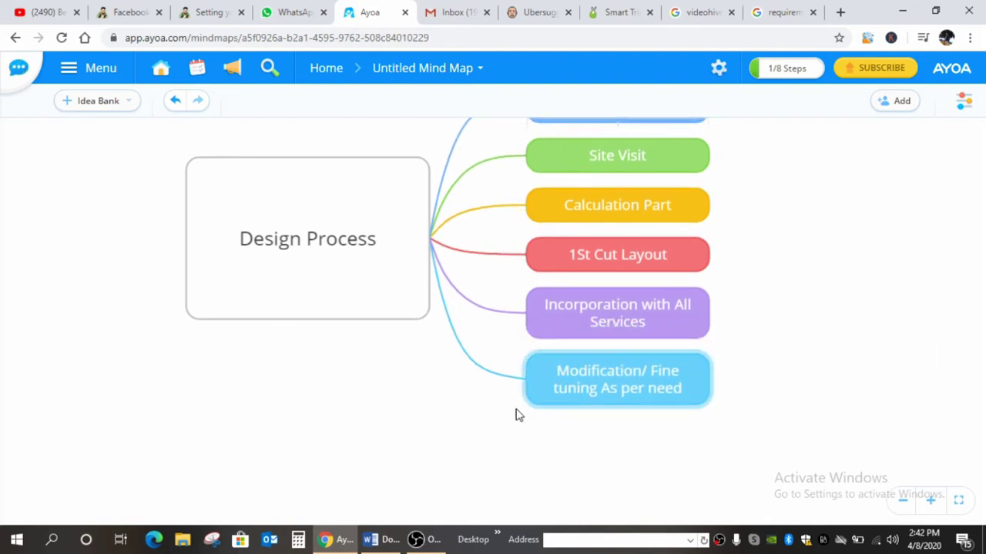
mouse_move(307, 238)
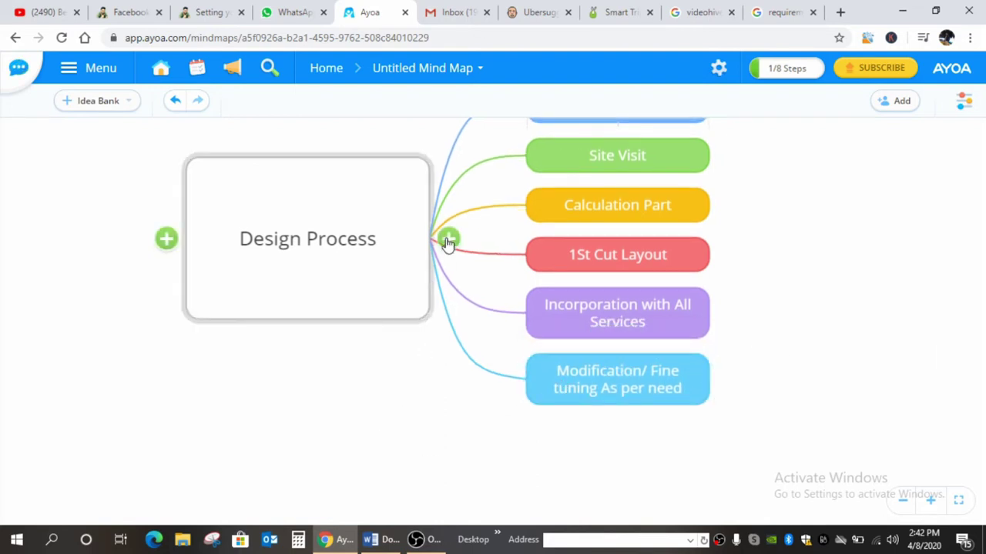
Add a 'Final Layout' branch to Design Process and dismiss the pop-up notification
left_click(447, 241)
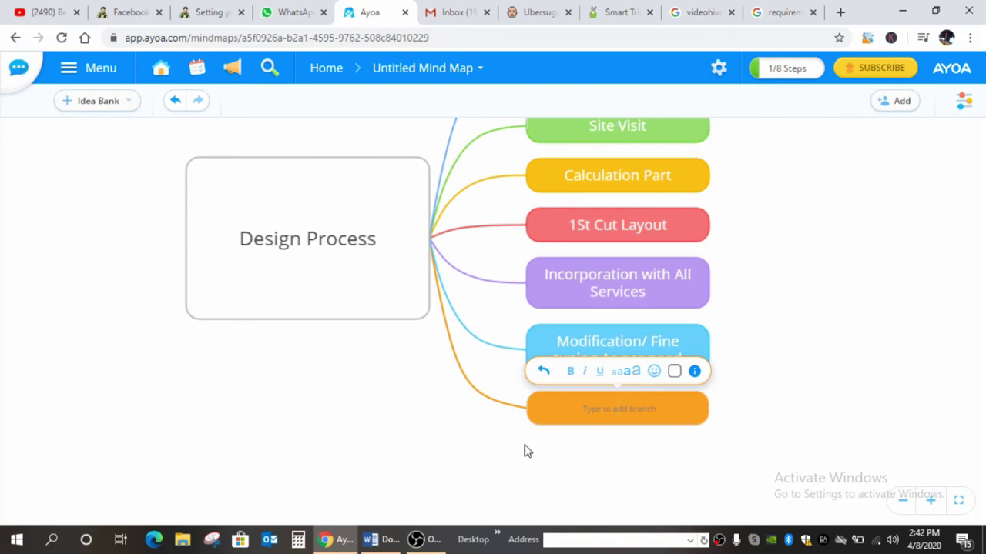
type("Final Layout")
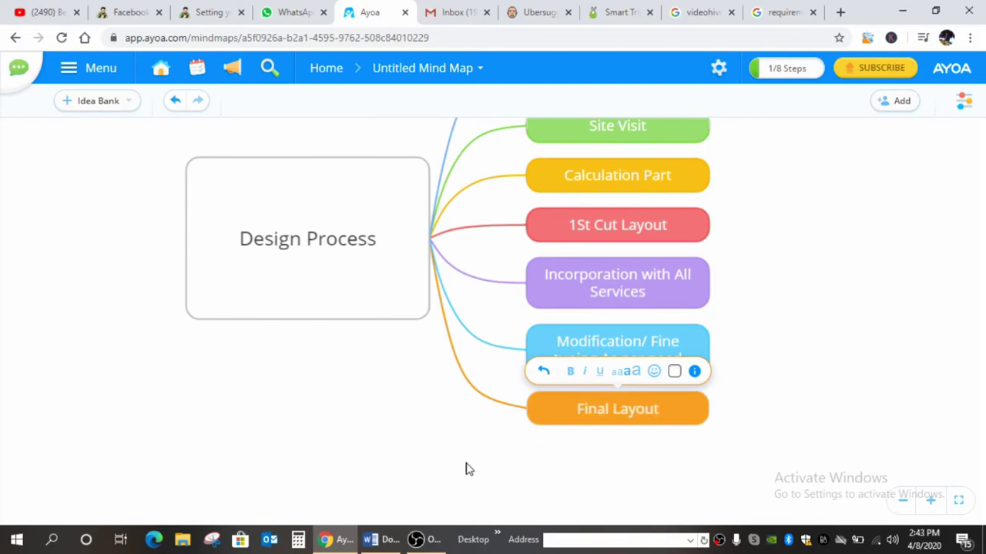
key("Return")
left_click(593, 393)
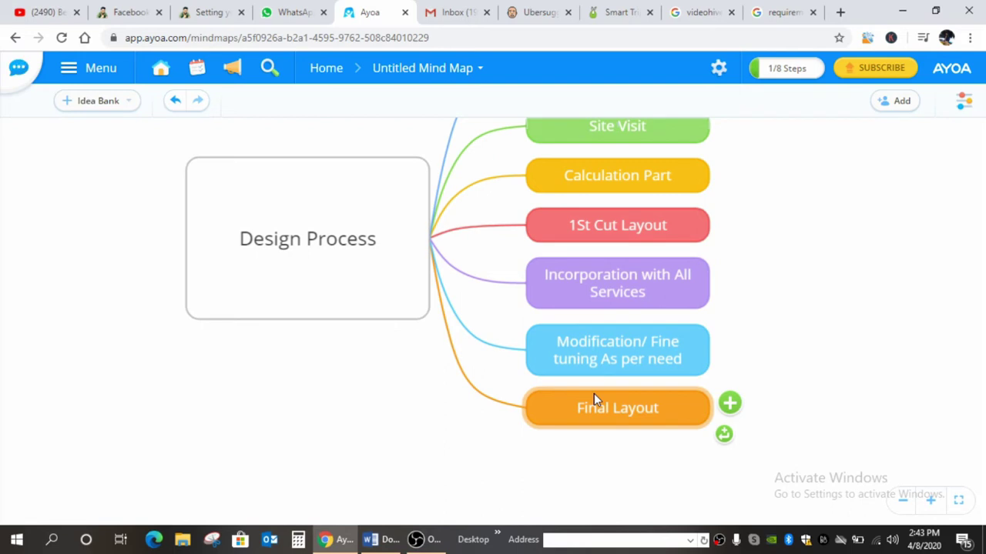
left_click(754, 493)
left_click(754, 493)
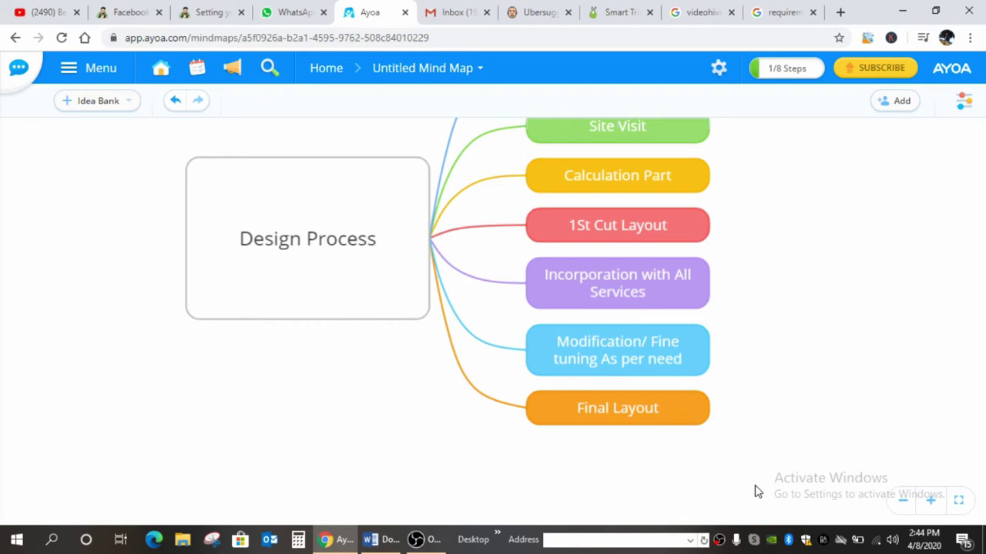
Zoom the Design Process map out and back in to review all seven branches
scroll(421, 389, "down", 1)
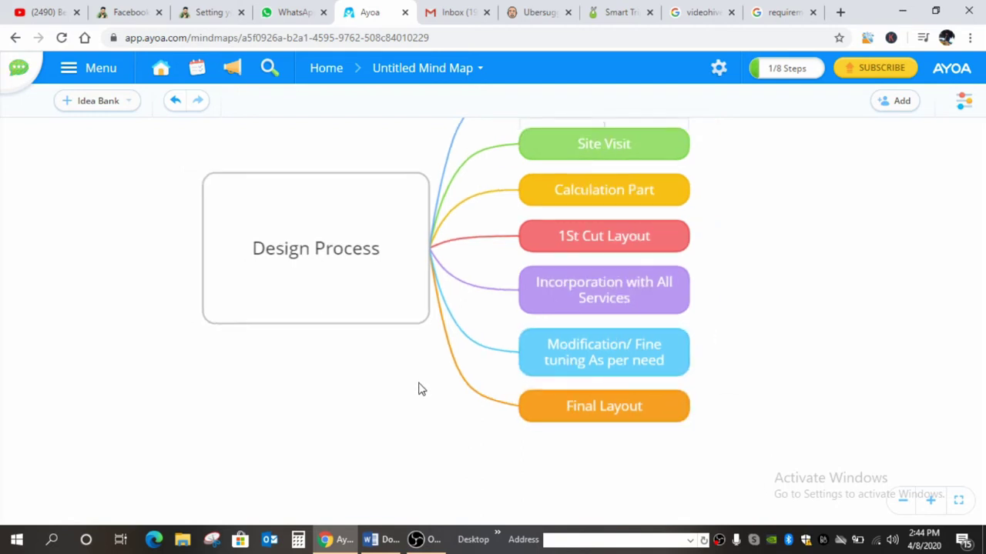
scroll(722, 221, "down", 2)
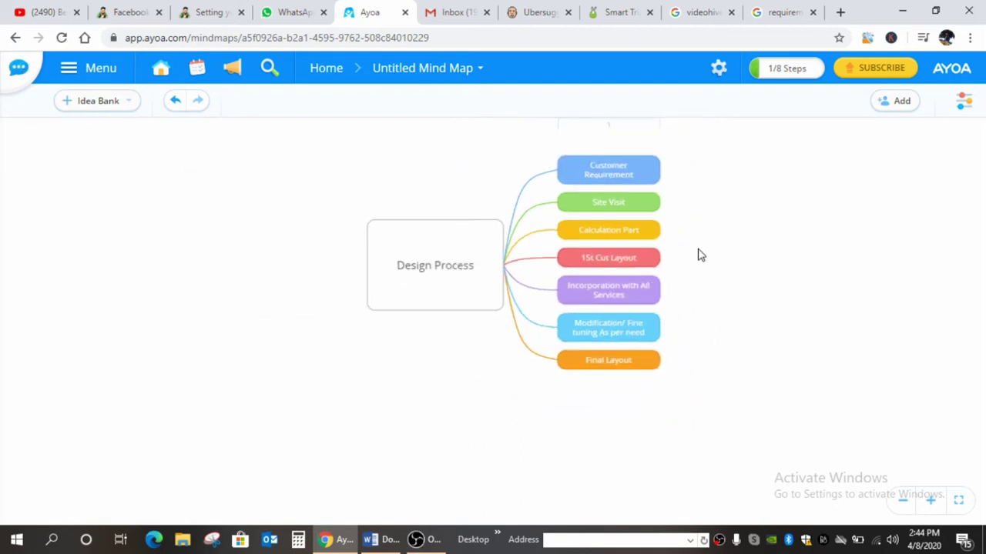
scroll(701, 185, "up", 1)
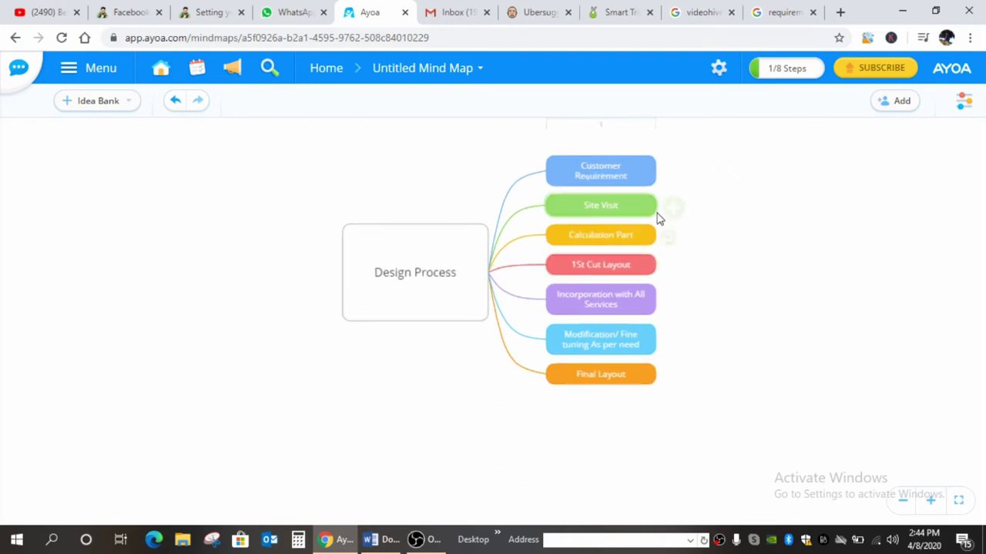
scroll(682, 219, "up", 1)
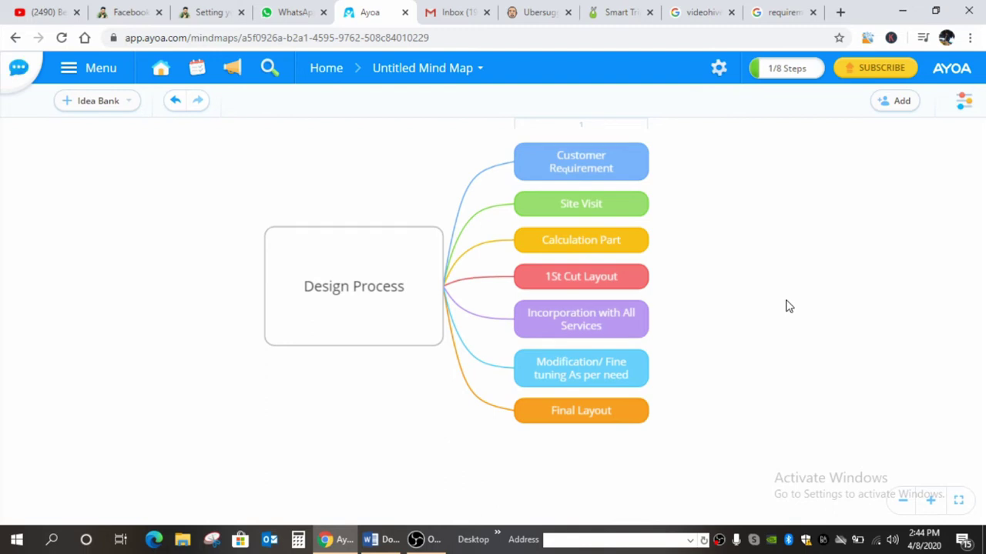
scroll(396, 341, "down", 1)
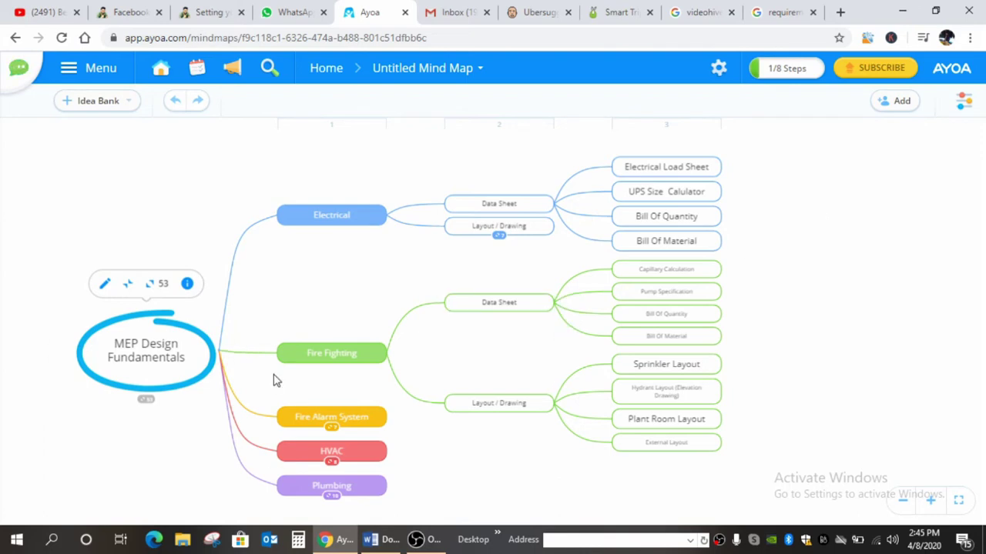
scroll(278, 382, "down", 1)
scroll(281, 427, "up", 1)
scroll(281, 428, "up", 2)
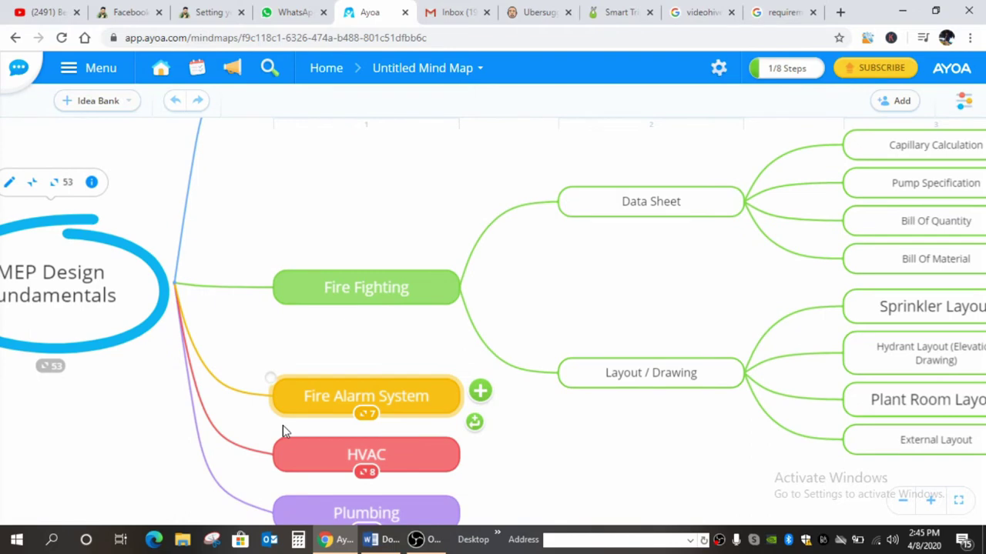
scroll(283, 429, "up", 1)
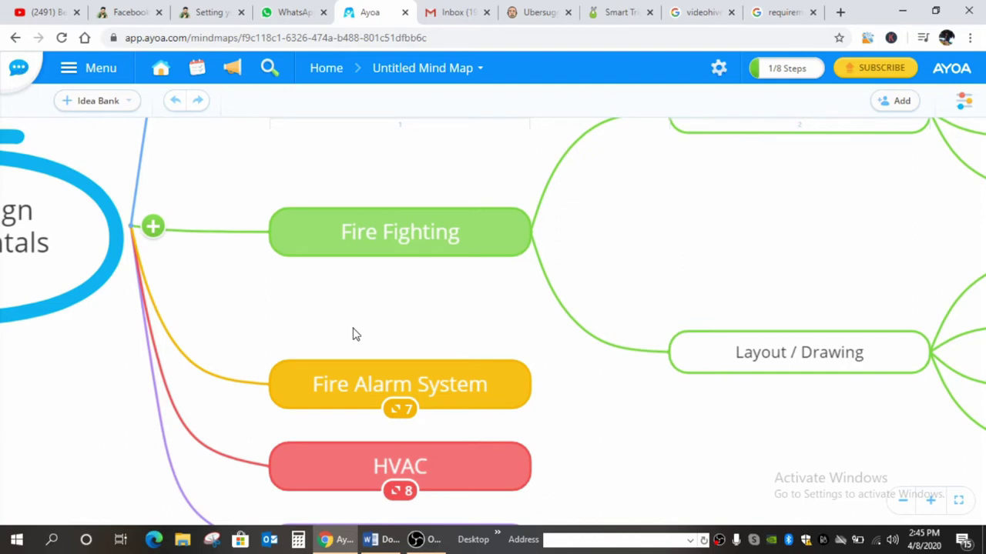
scroll(354, 334, "down", 1)
scroll(354, 334, "down", 1)
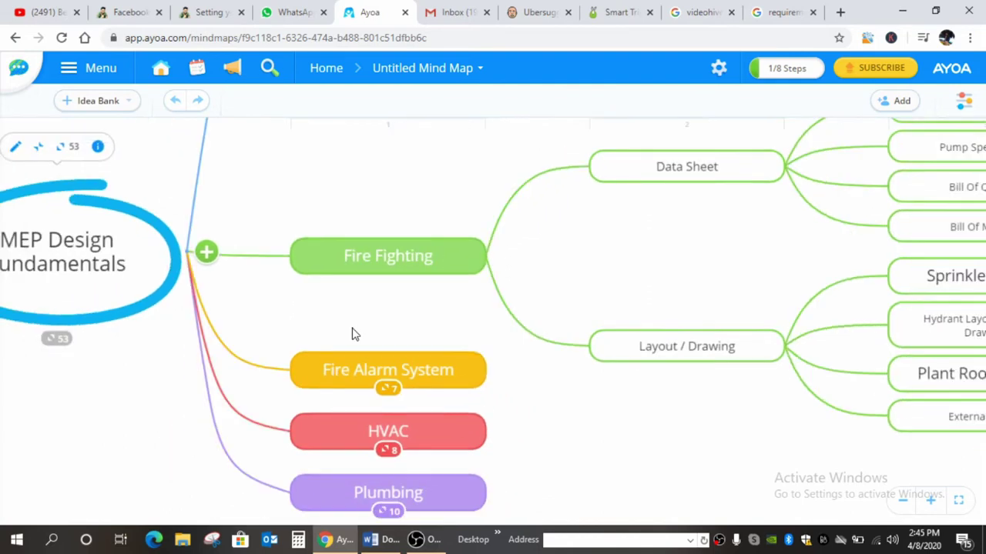
scroll(355, 334, "down", 1)
scroll(353, 334, "down", 1)
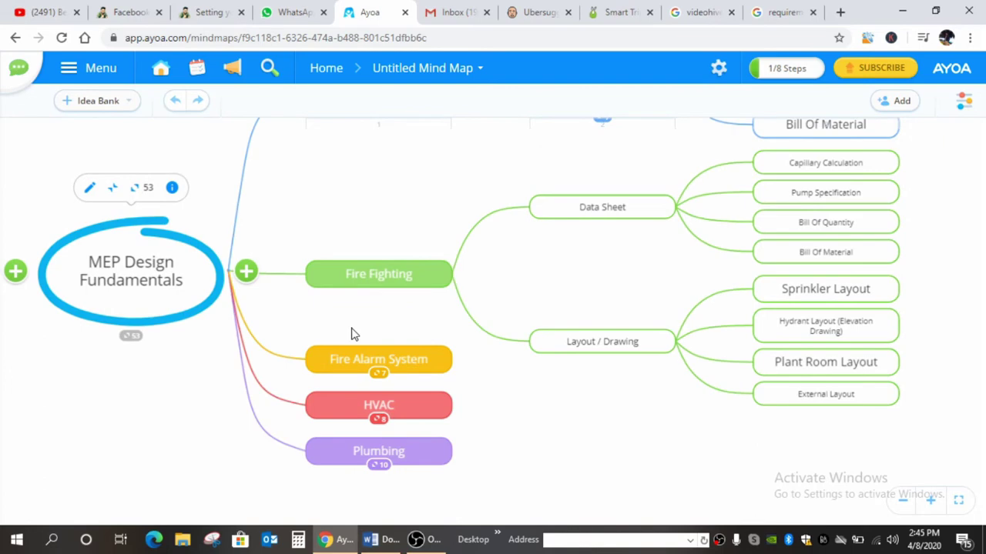
scroll(352, 334, "down", 1)
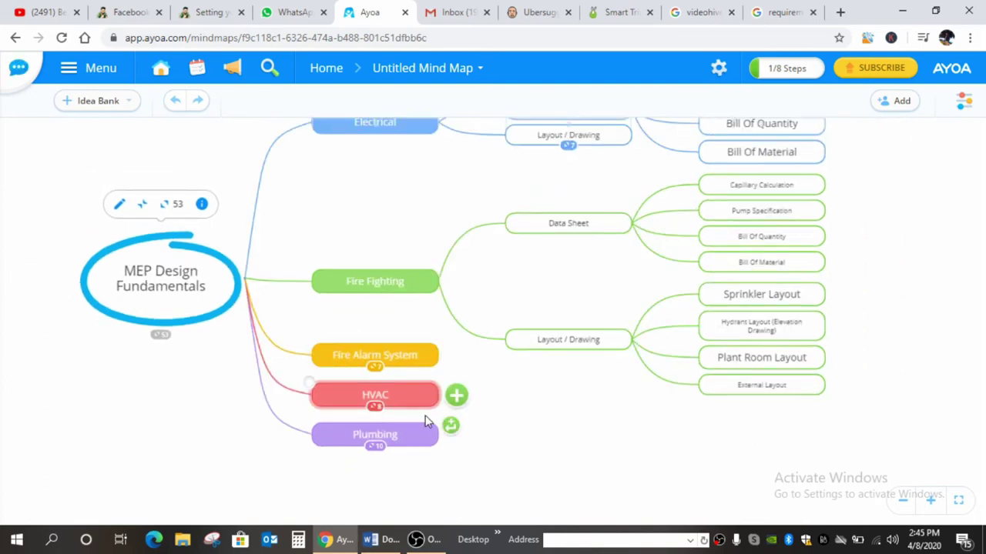
scroll(373, 413, "up", 1)
scroll(373, 413, "up", 1)
Expand HVAC and review its Data Sheet, Layout / Drawing and items like Heat Load Calculation
scroll(385, 404, "up", 1)
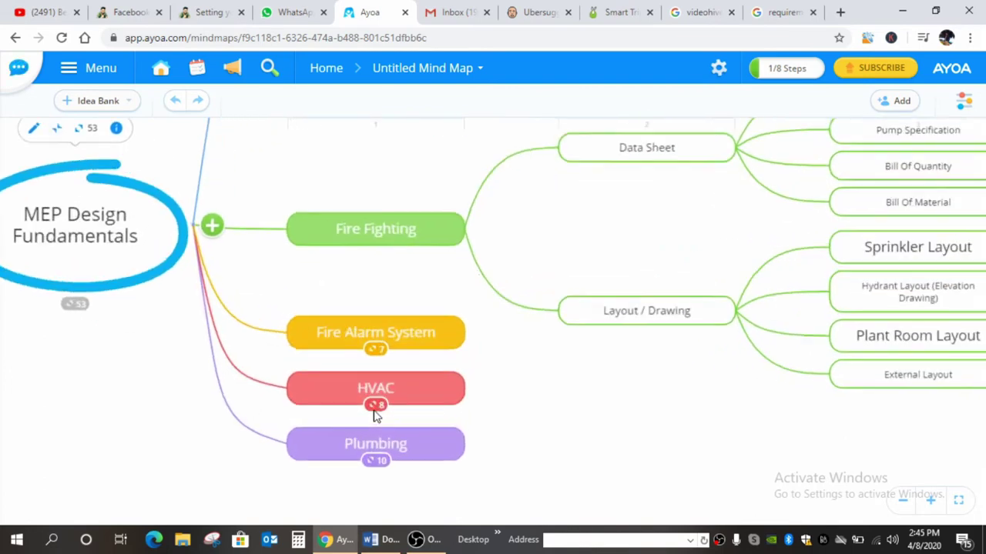
left_click(363, 383)
scroll(364, 385, "up", 1)
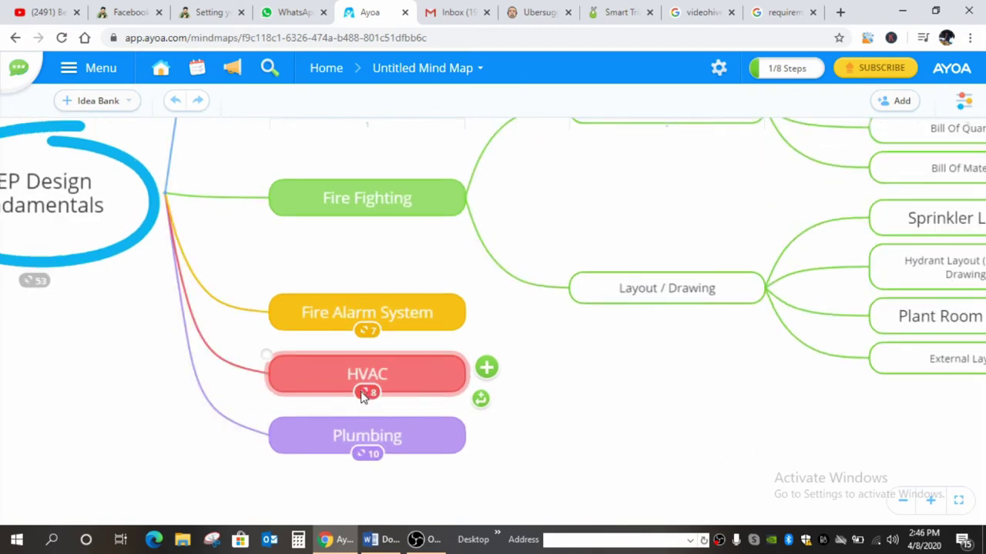
scroll(362, 393, "down", 1)
scroll(199, 362, "down", 1)
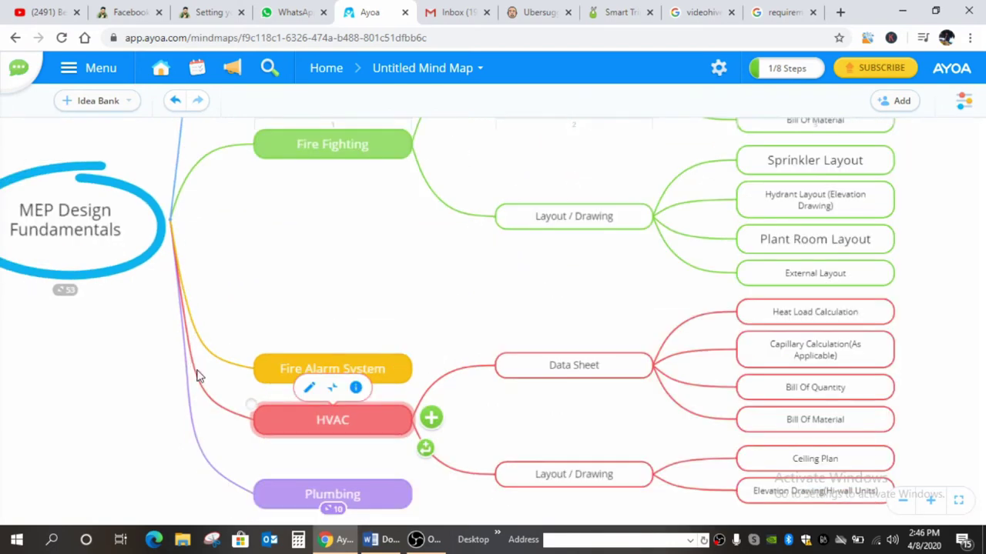
scroll(204, 375, "down", 1)
left_click(616, 456)
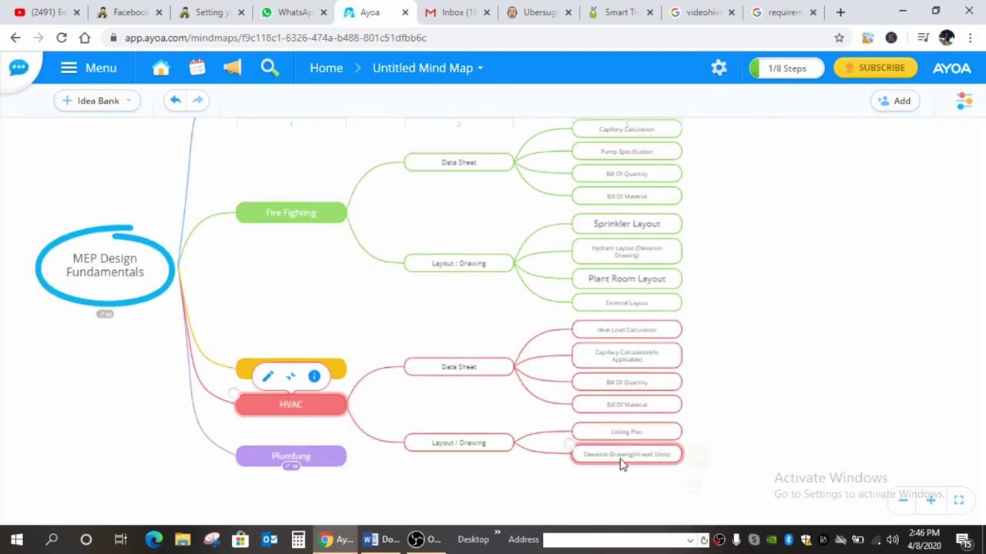
scroll(623, 465, "up", 1)
scroll(482, 393, "up", 1)
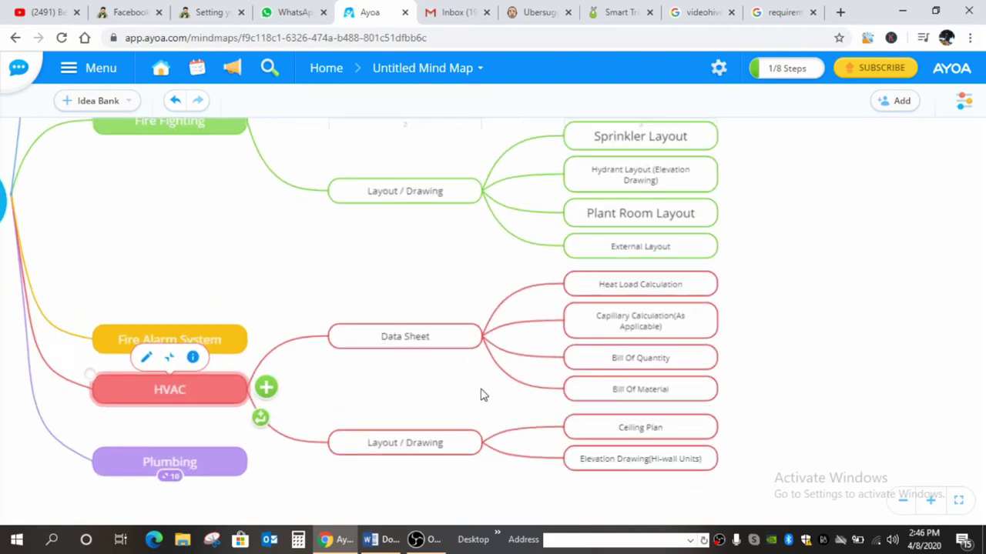
left_click(394, 348)
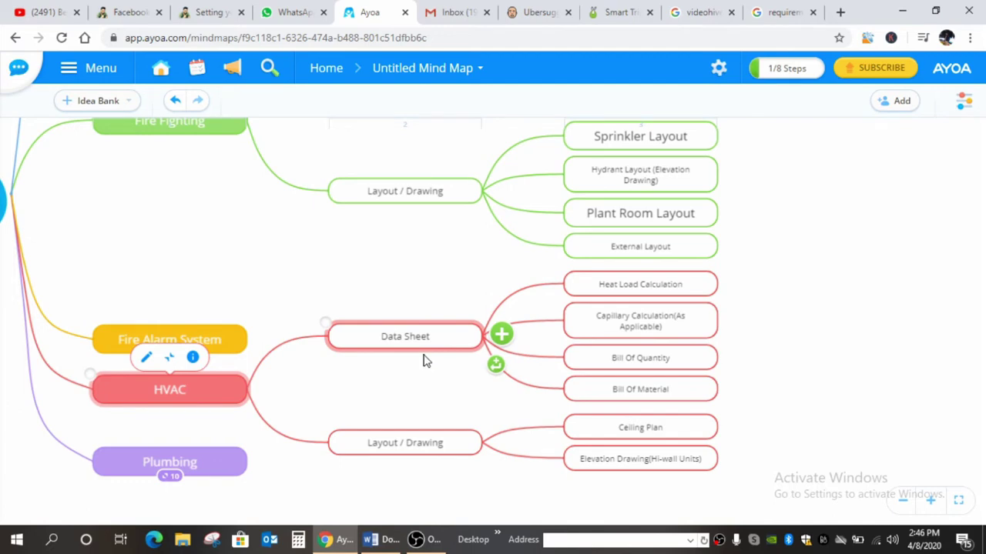
left_click(433, 432)
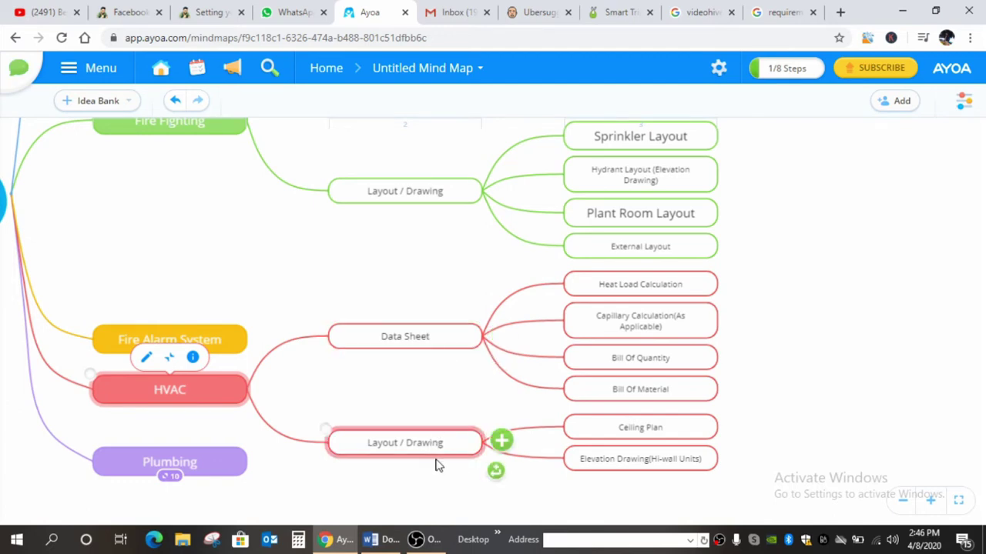
left_click(604, 265)
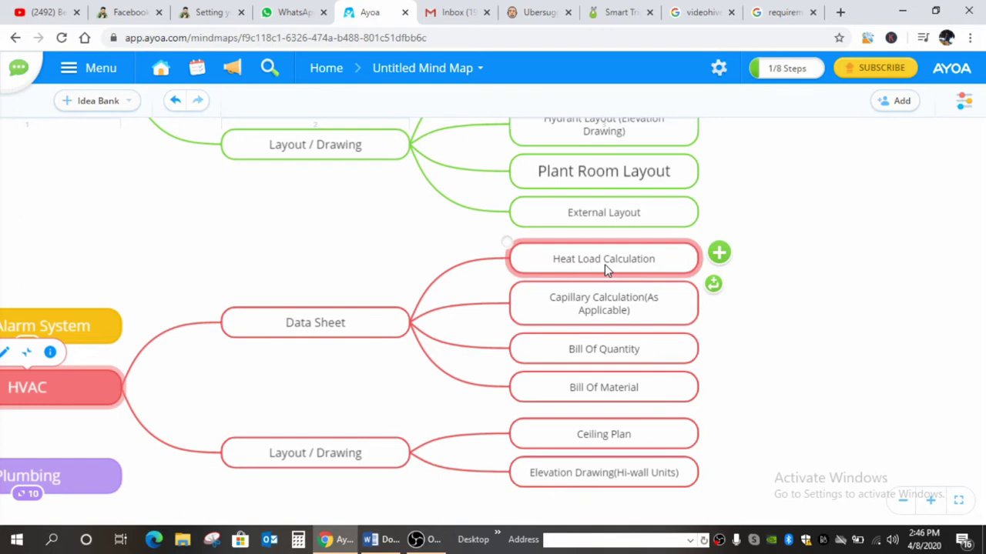
left_click(646, 353)
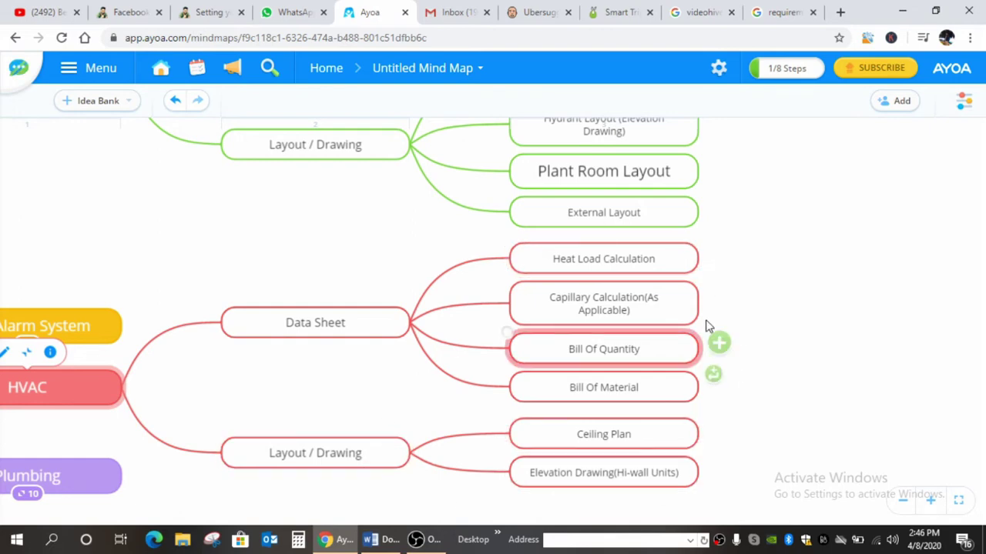
left_click(656, 312)
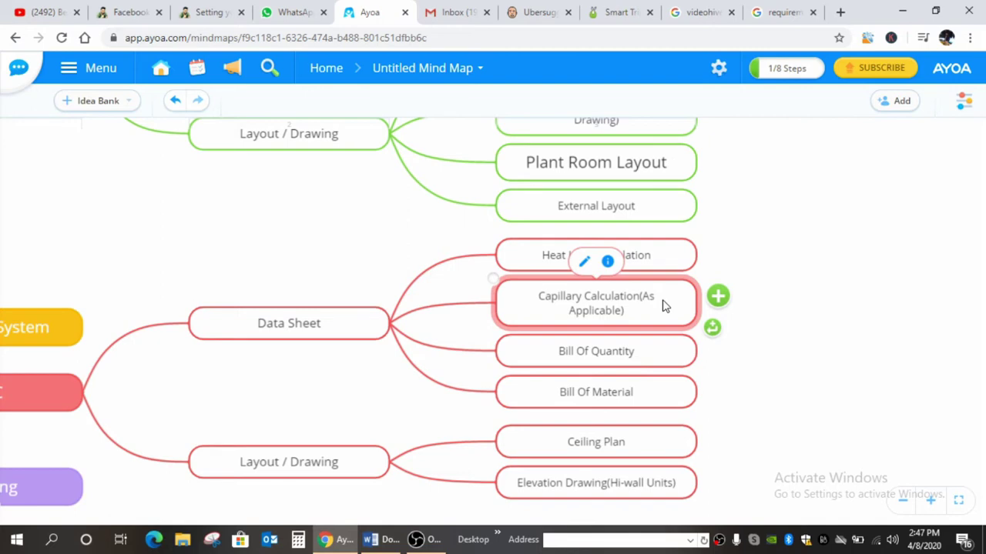
scroll(621, 301, "up", 2)
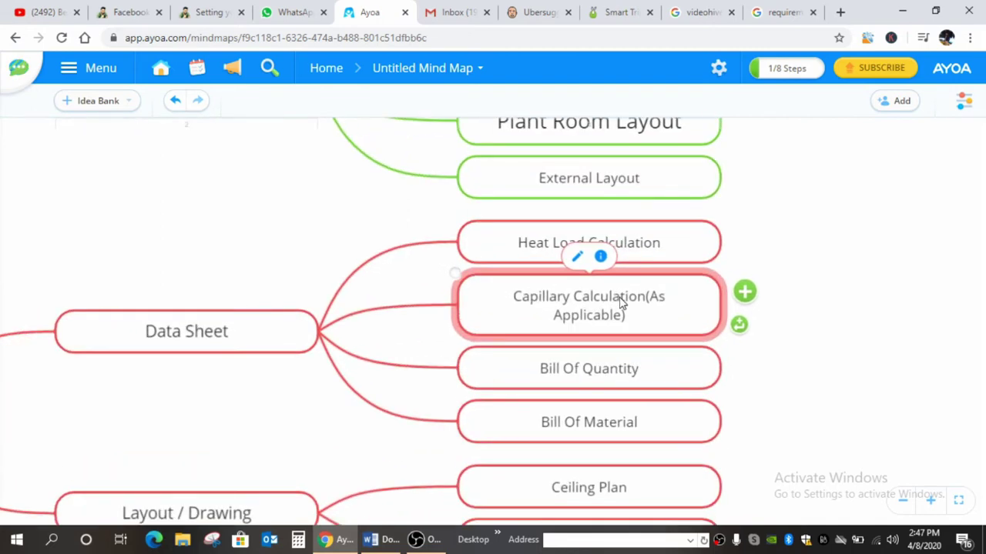
scroll(622, 301, "down", 2)
scroll(654, 331, "up", 1)
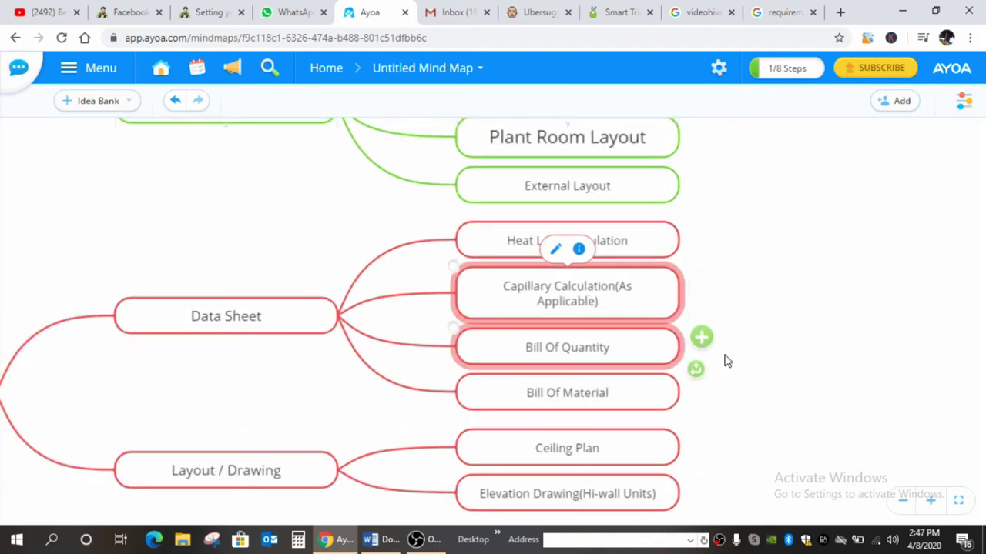
scroll(724, 358, "up", 2)
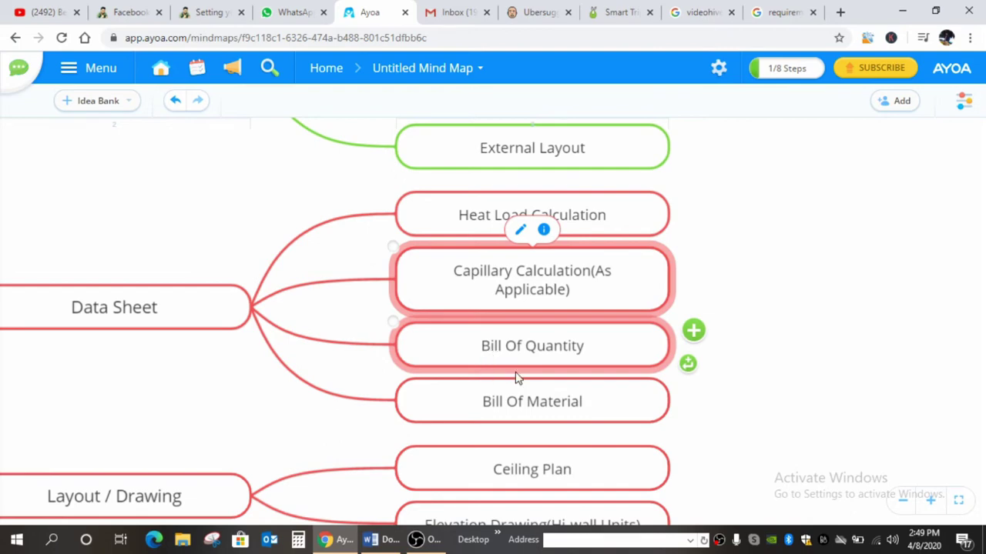
scroll(500, 362, "down", 2)
scroll(591, 430, "down", 1)
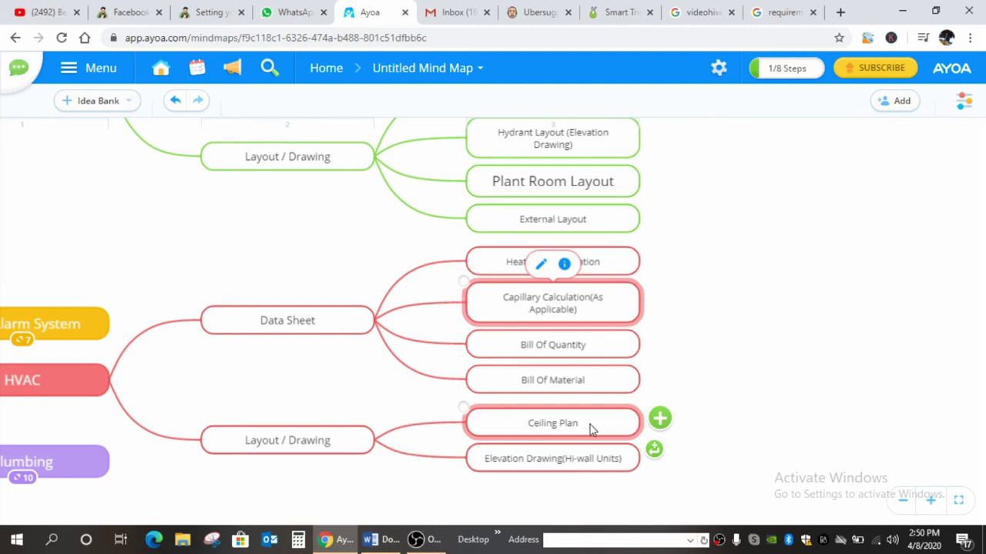
scroll(592, 430, "down", 1)
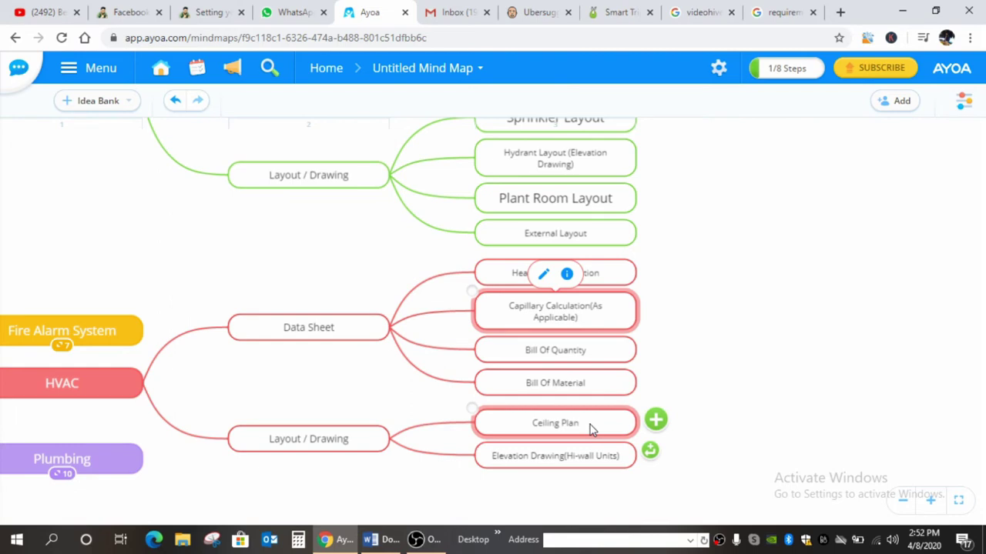
scroll(701, 308, "down", 4)
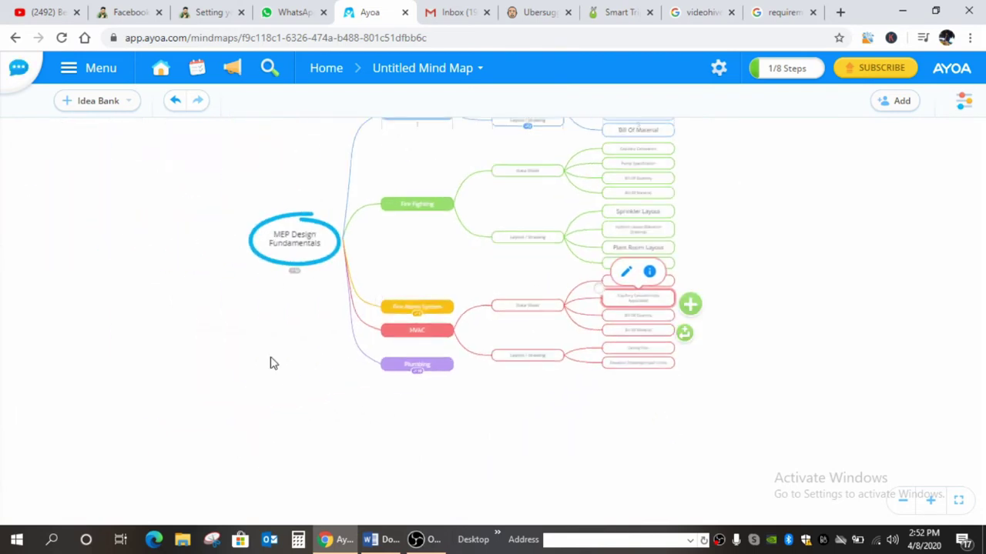
scroll(285, 374, "down", 2)
scroll(422, 255, "up", 3)
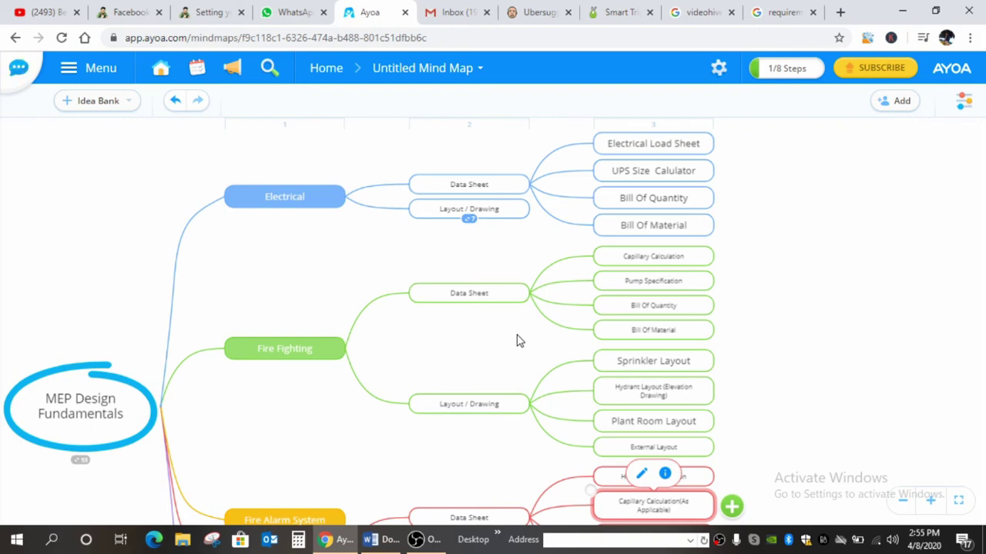
scroll(518, 341, "down", 2)
scroll(517, 341, "down", 1)
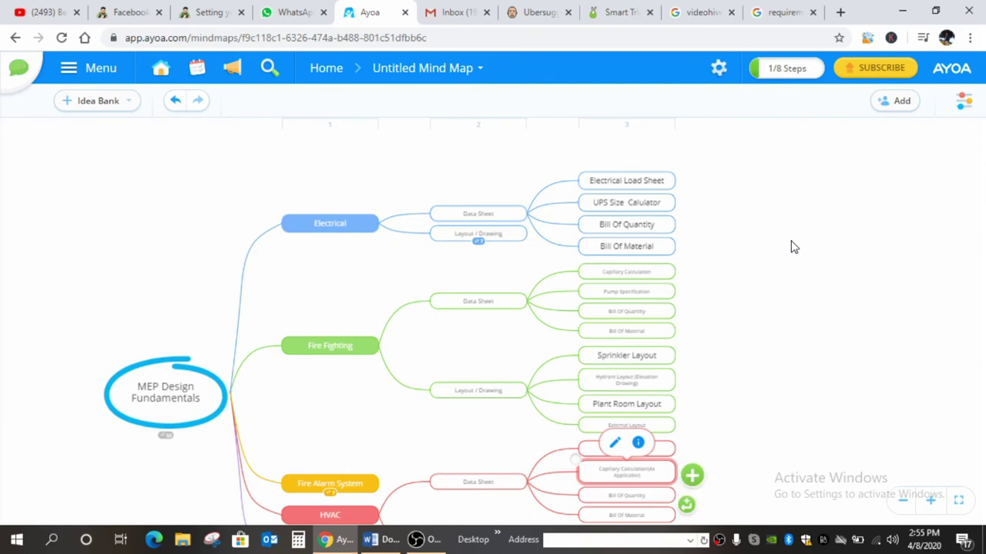
scroll(774, 243, "down", 1)
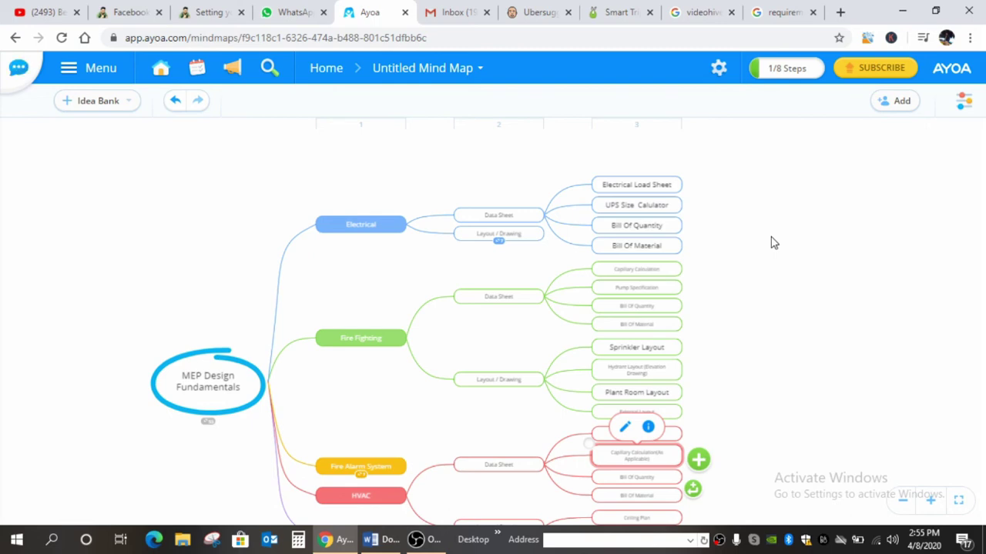
scroll(385, 229, "up", 1)
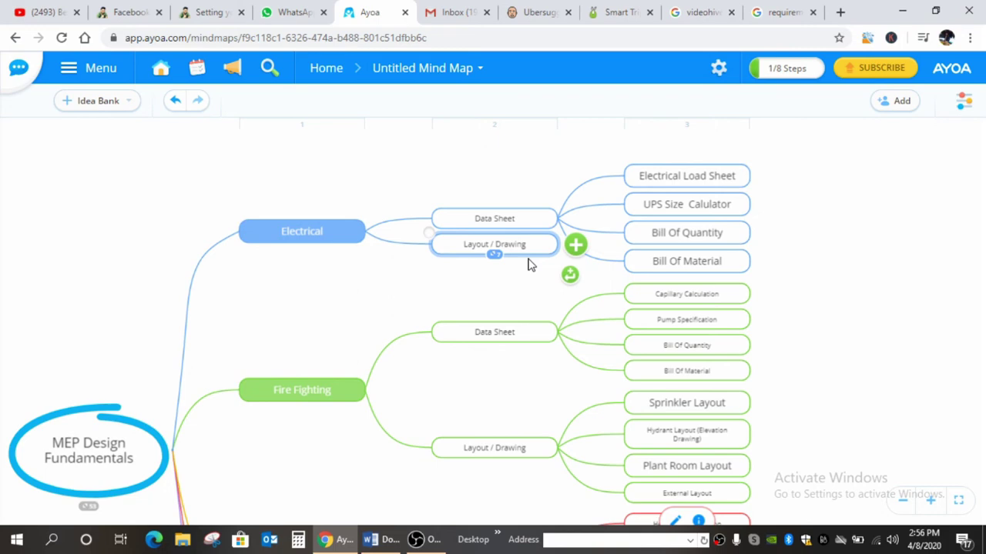
left_click(529, 261)
left_click(761, 494)
mouse_move(687, 175)
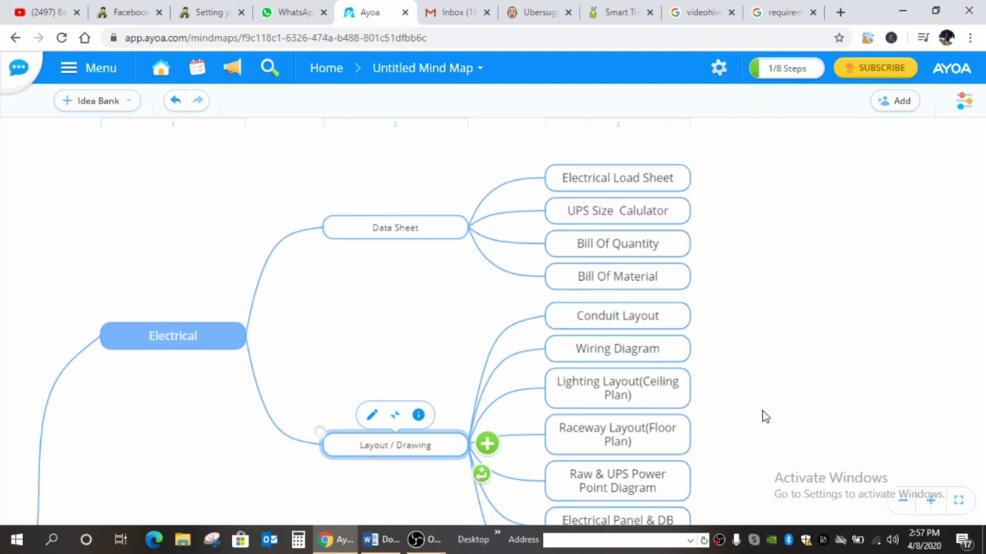
left_click(617, 178)
scroll(619, 185, "up", 4)
scroll(618, 185, "up", 2)
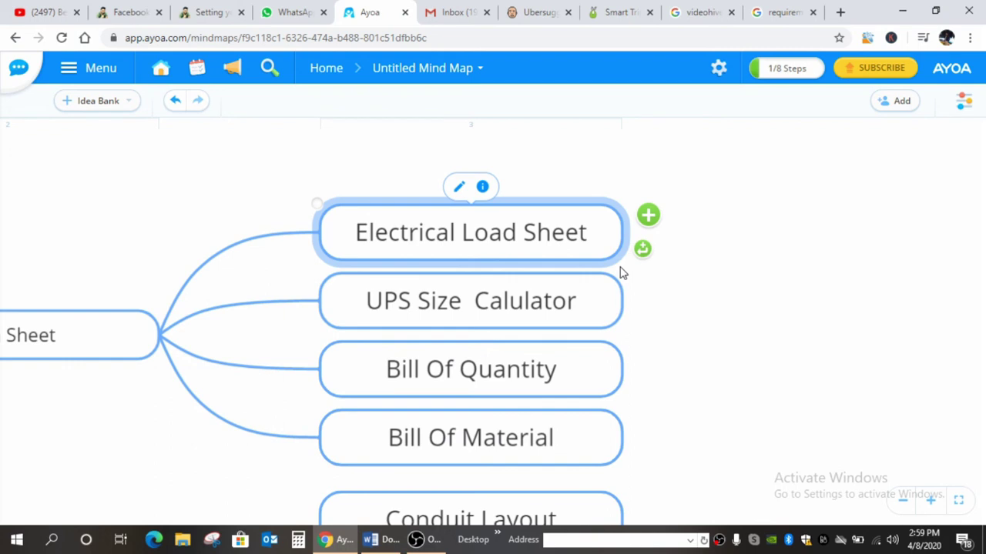
mouse_move(843, 454)
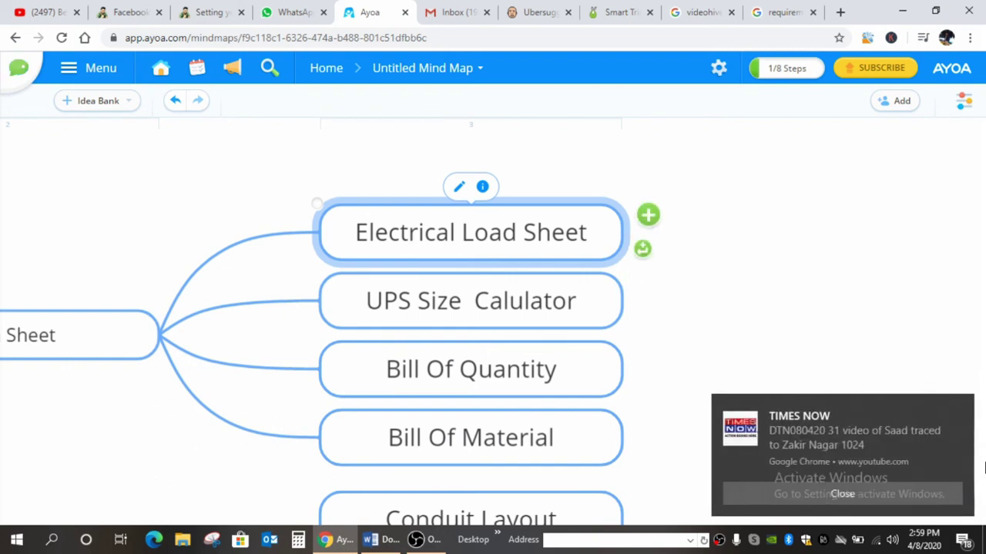
Dismiss the Chrome news notification and select the UPS Size Calulator item near the HVAC branch
left_click(840, 494)
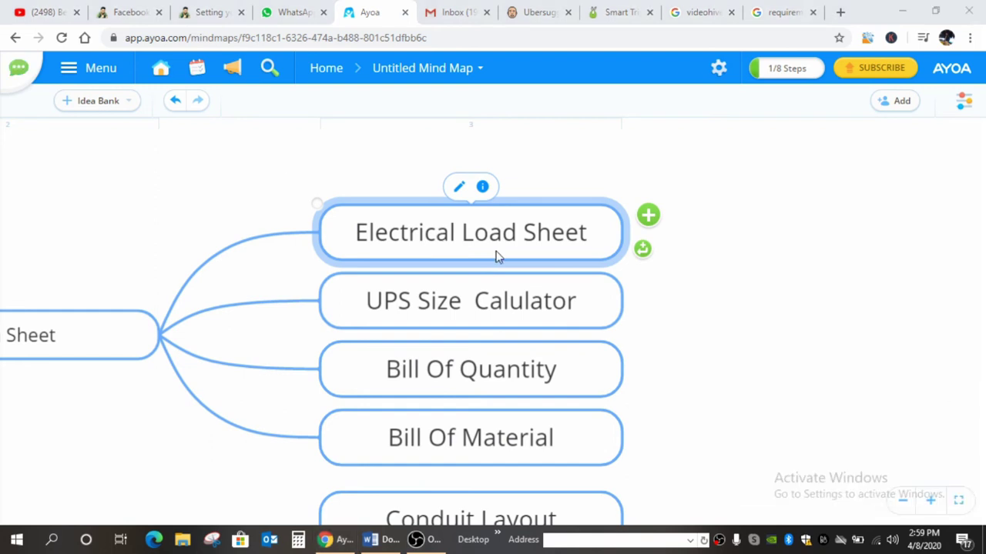
left_click(493, 307)
left_click(483, 308)
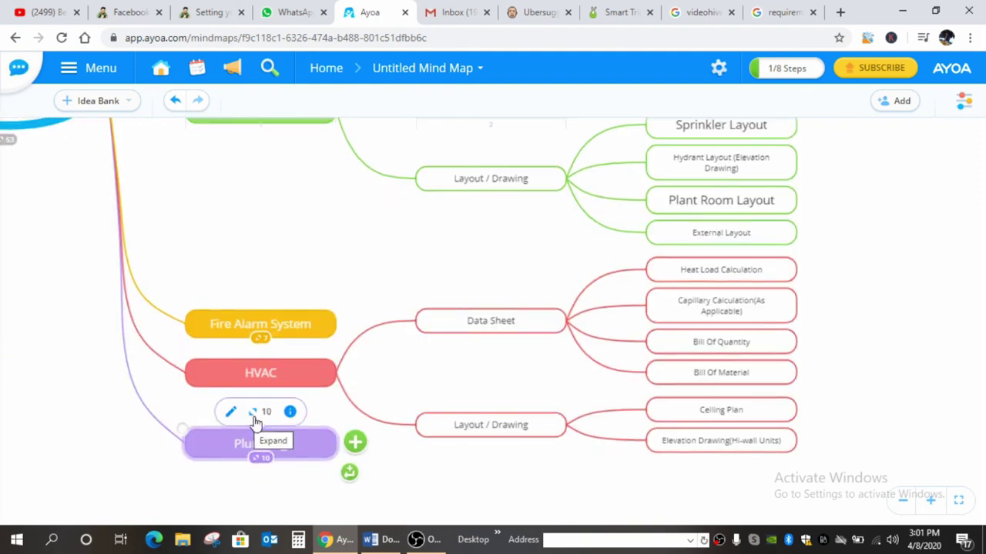
Expand the Plumbing branch and select its STP Plant Spec item
left_click(254, 416)
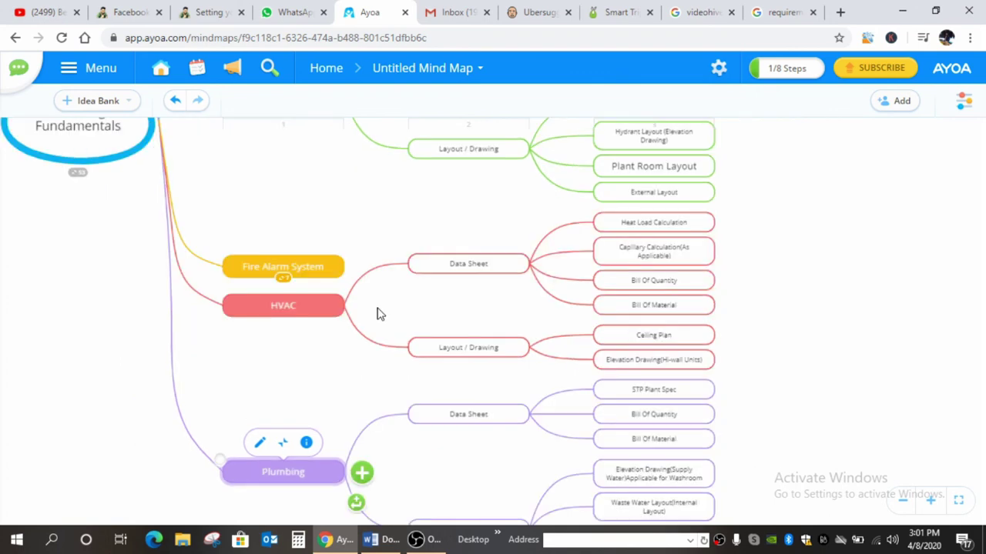
scroll(702, 404, "up", 3)
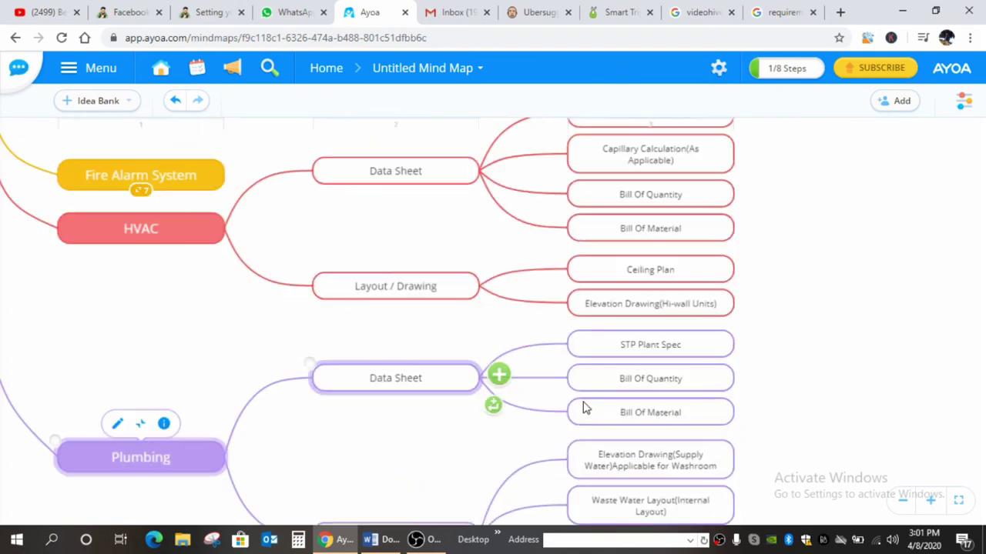
left_click(702, 356)
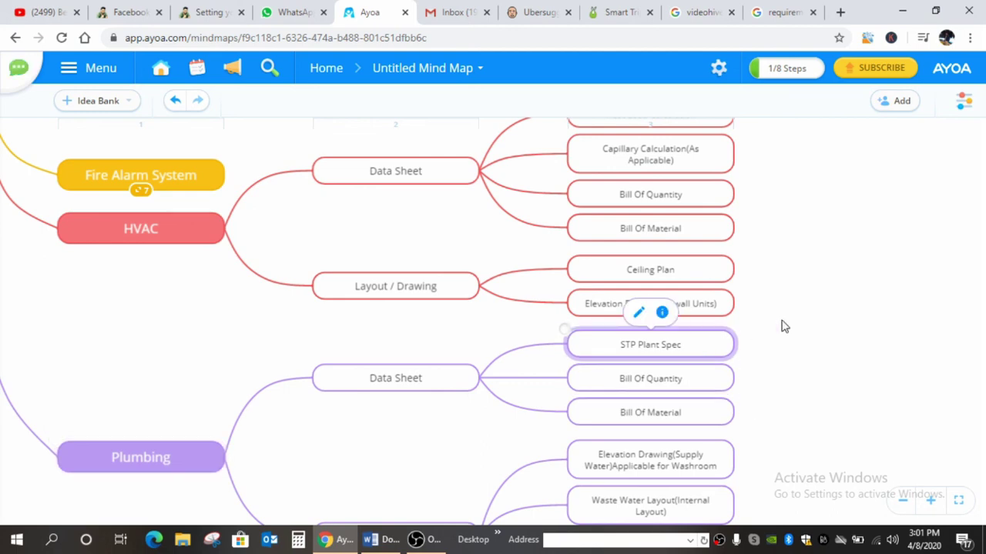
Review the Plumbing Data Sheet and Layout / Drawing items, selecting Waste Water Layout
scroll(782, 326, "down", 2)
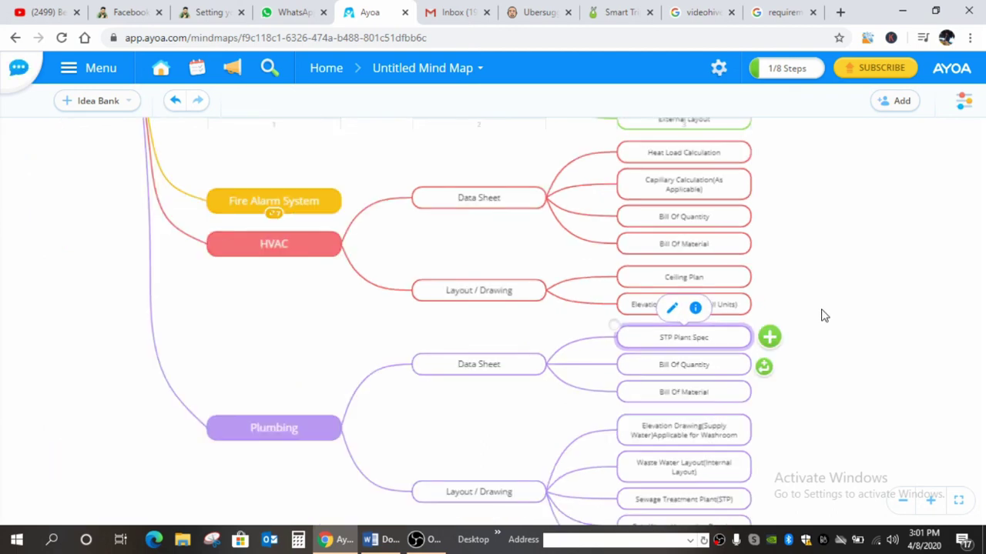
scroll(824, 316, "down", 1)
scroll(816, 331, "down", 1)
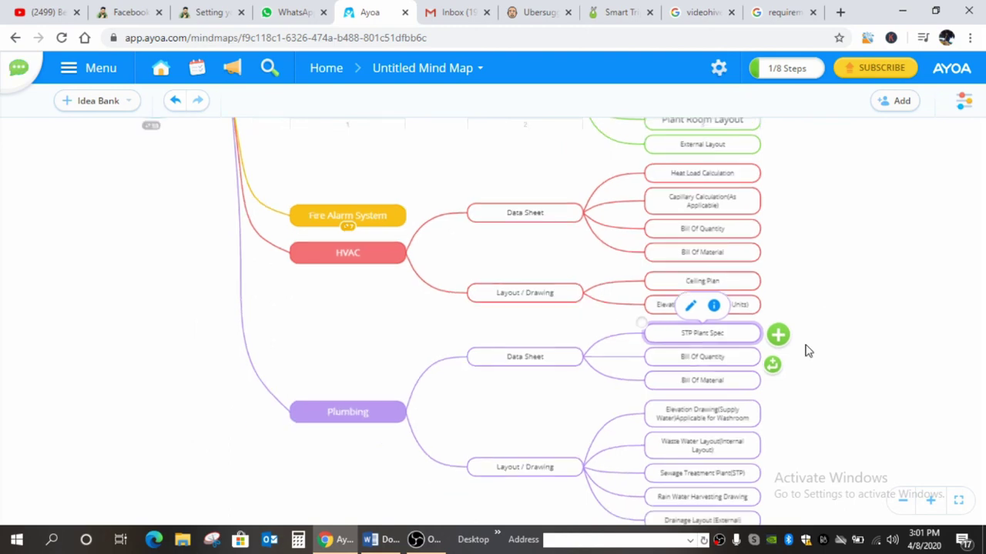
scroll(929, 359, "up", 2)
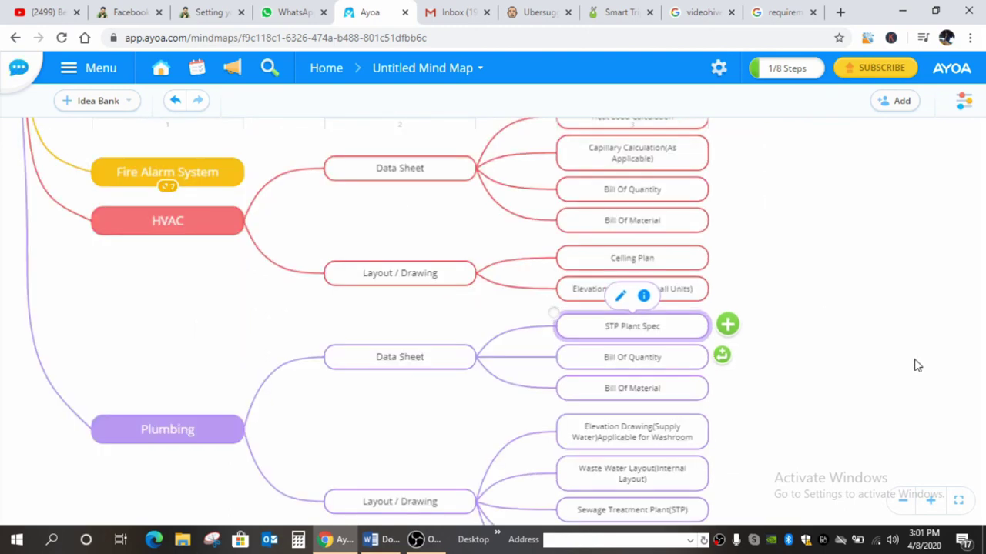
scroll(544, 440, "up", 1)
scroll(543, 434, "up", 1)
scroll(541, 429, "up", 1)
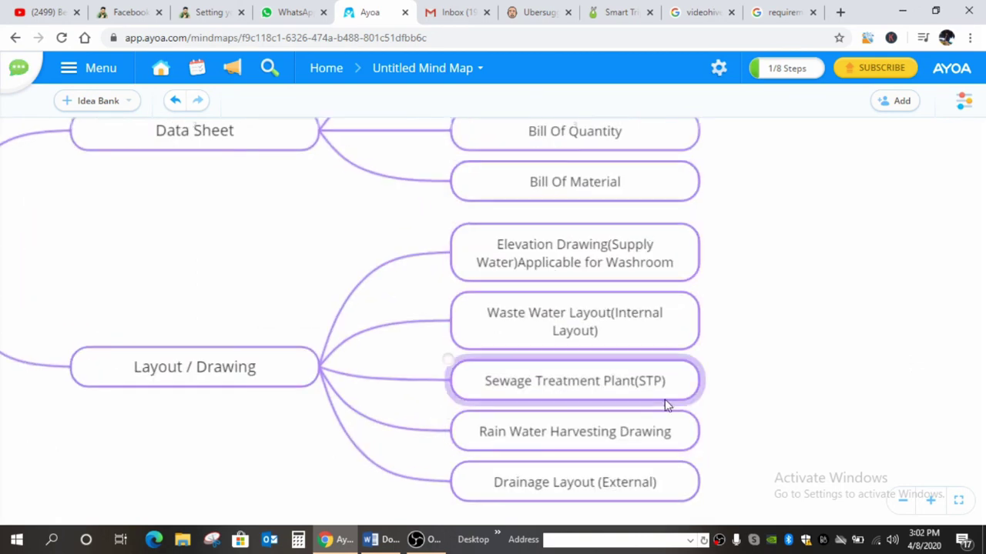
scroll(627, 424, "down", 1)
scroll(614, 325, "up", 1)
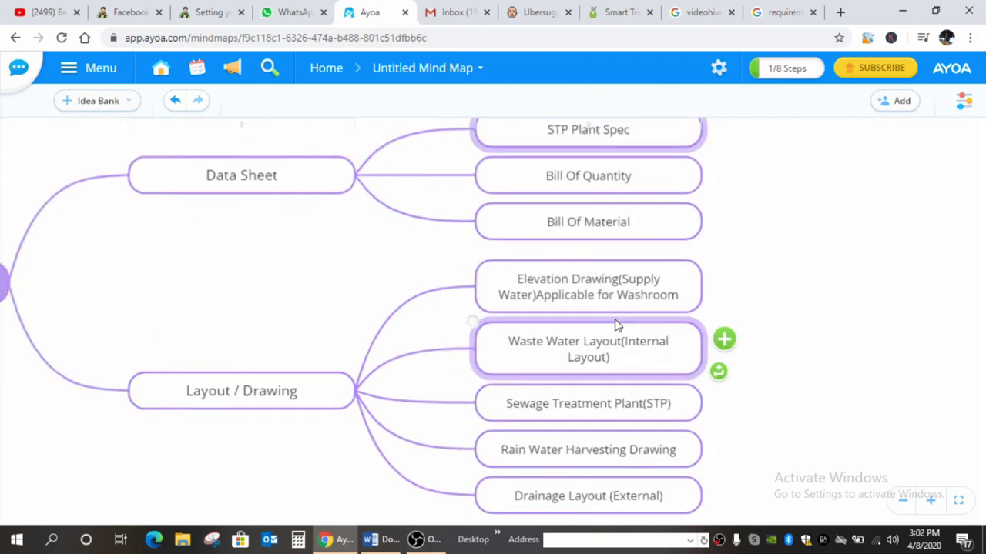
scroll(616, 324, "up", 1)
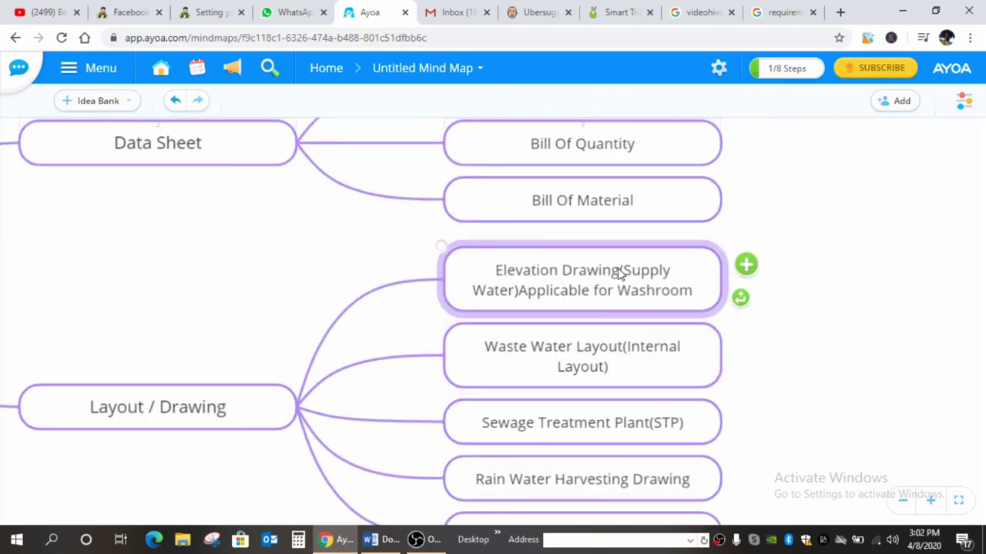
left_click(638, 347)
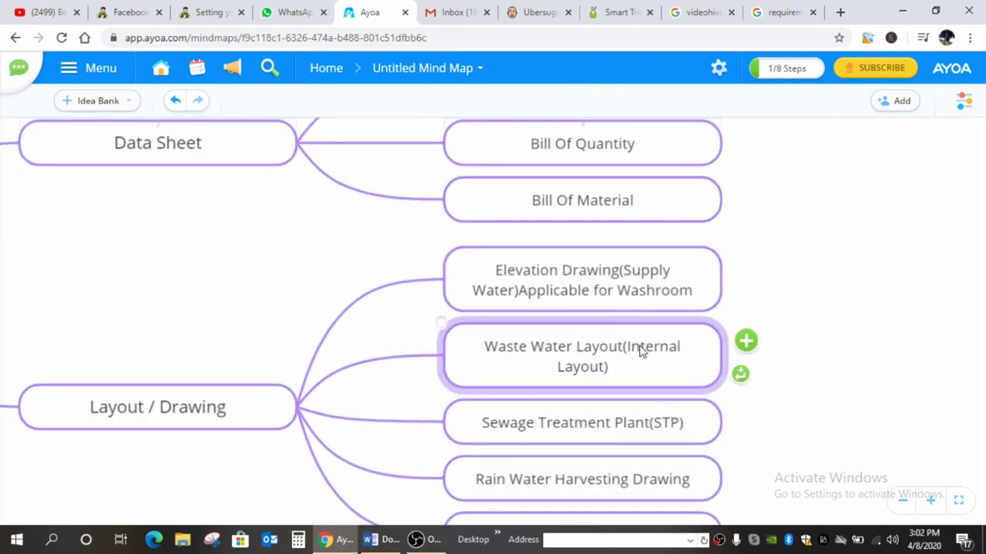
scroll(639, 347, "down", 2)
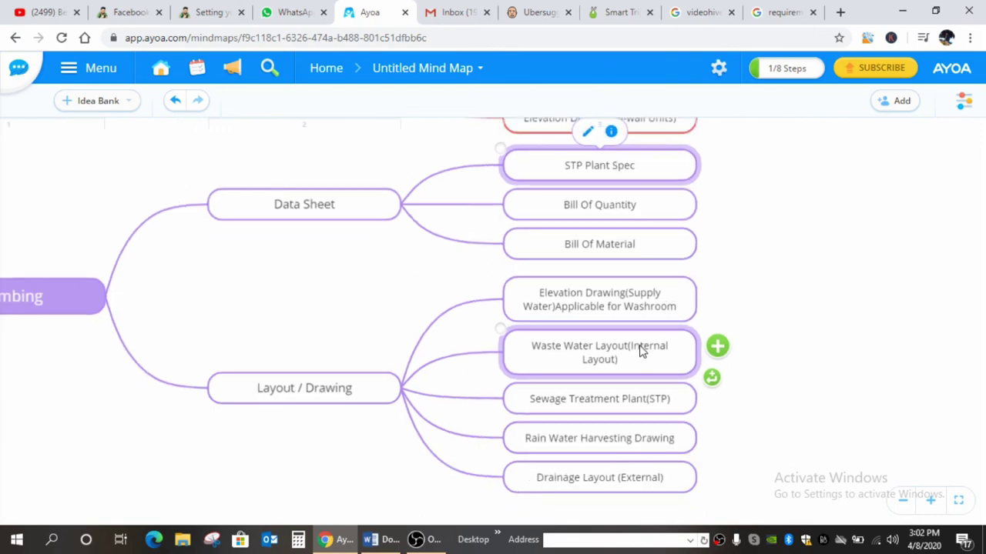